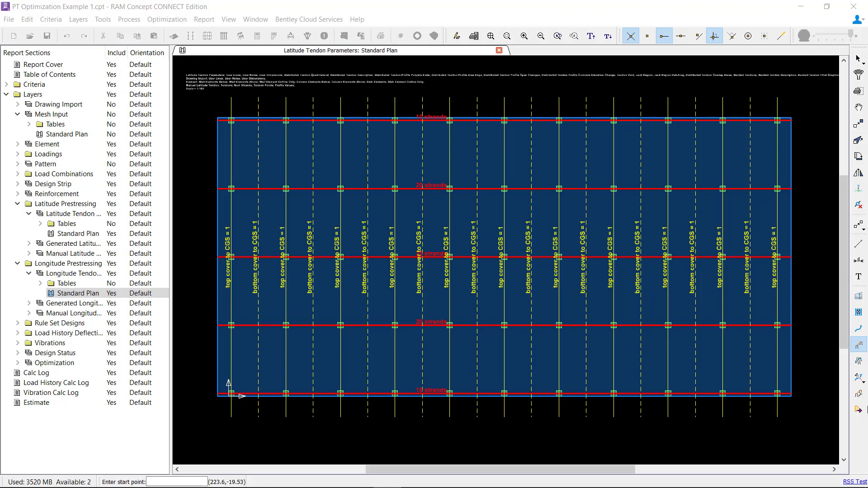
- Review the banded tendon, distributed tendon and profile polyline defaults, leaving them unchanged
double_click(855, 332)
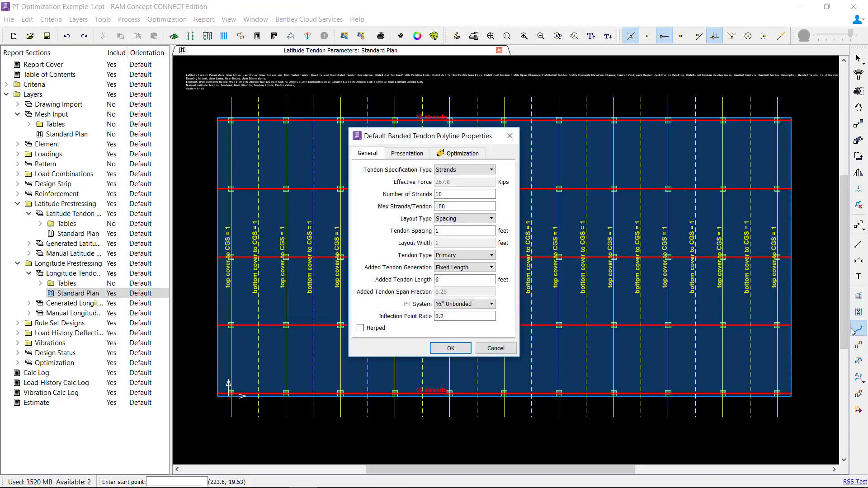
left_click(495, 349)
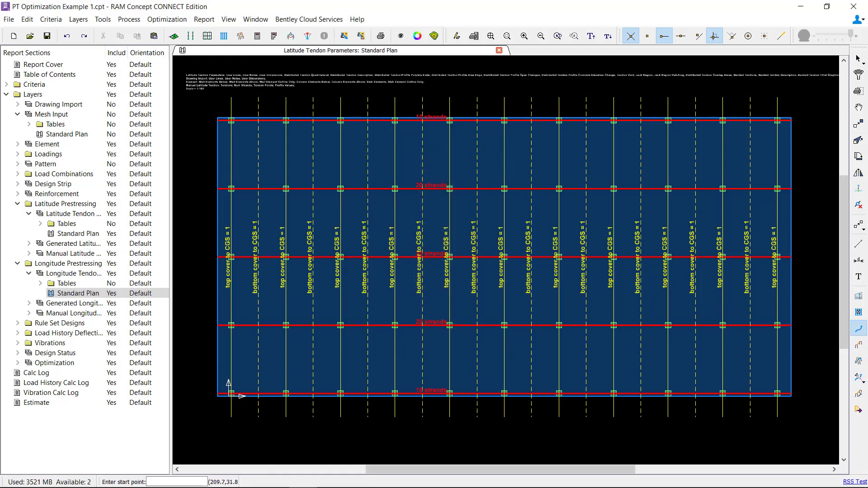
double_click(858, 296)
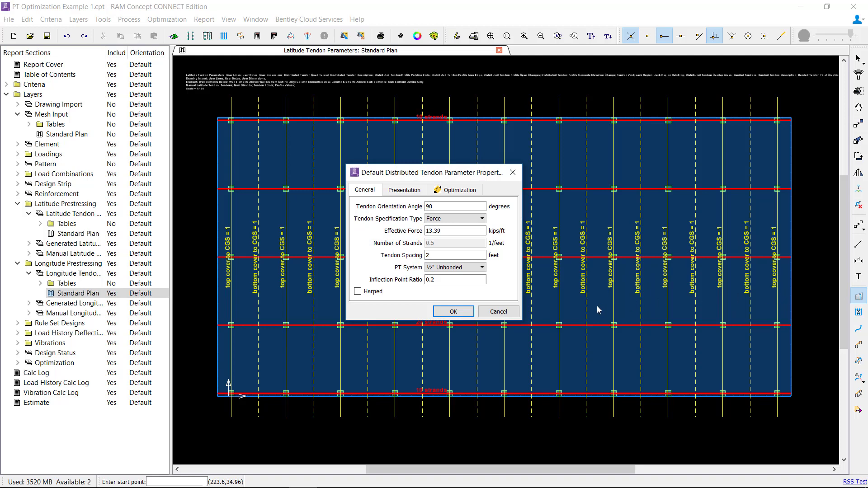
left_click(499, 311)
double_click(858, 346)
left_click(487, 289)
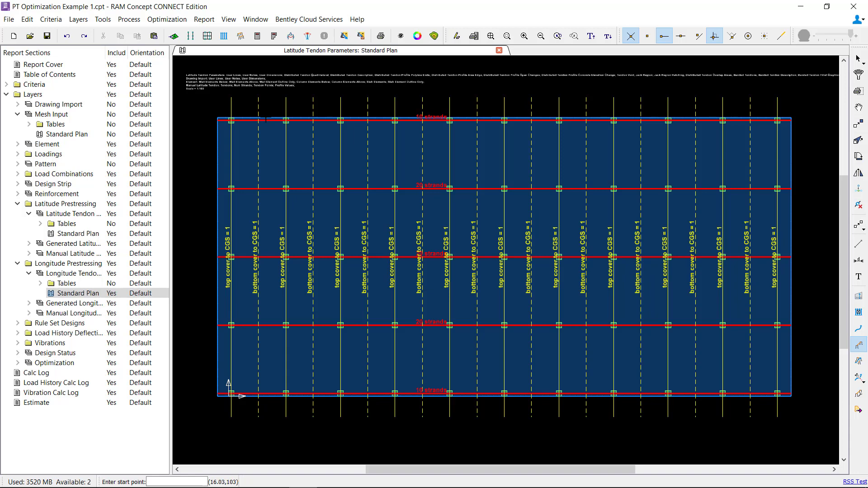
- Open the Manual Longitude Tendon standard plan, check its tendon defaults, then return to the Latitude plan
left_click(29, 314)
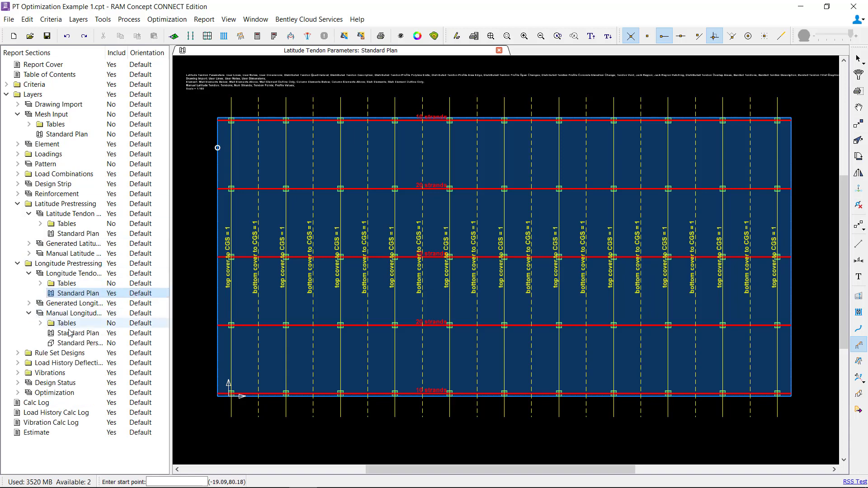
double_click(77, 334)
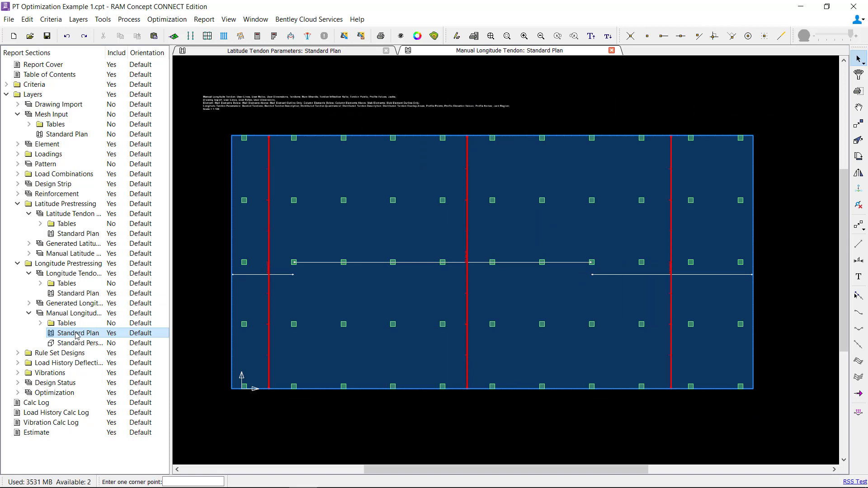
double_click(858, 329)
double_click(437, 218)
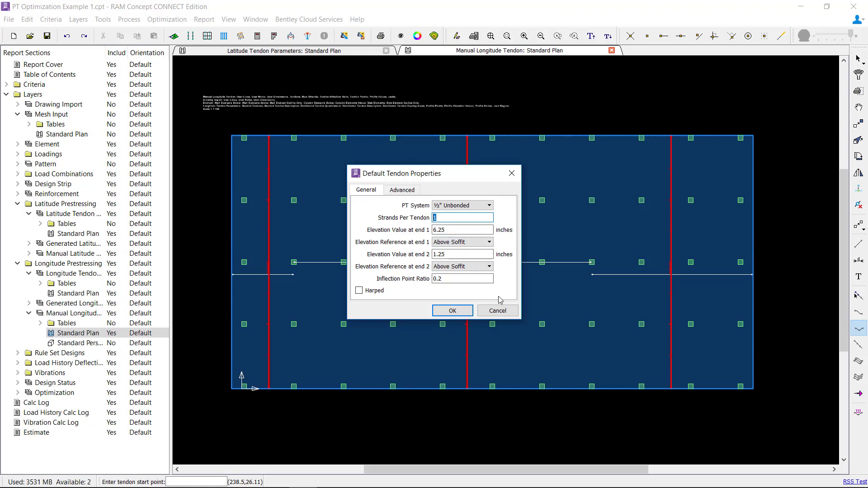
left_click(503, 312)
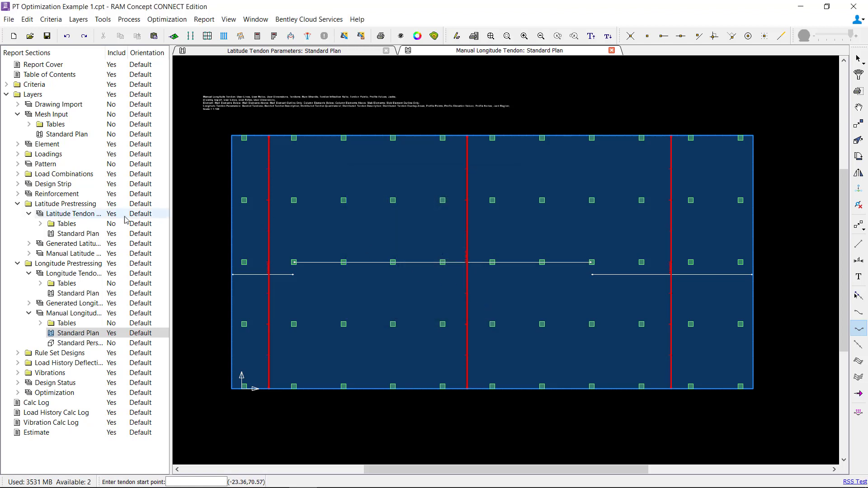
left_click(90, 233)
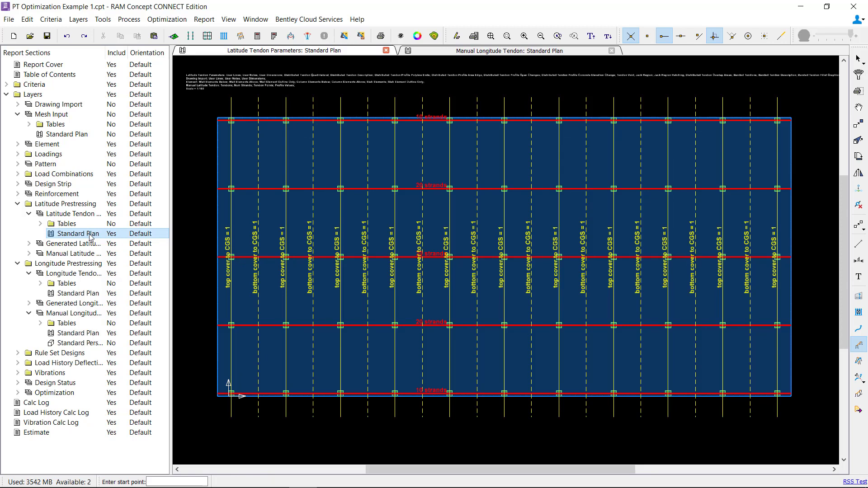
- Outline and close a jack region along the slab's left edge
left_click(858, 410)
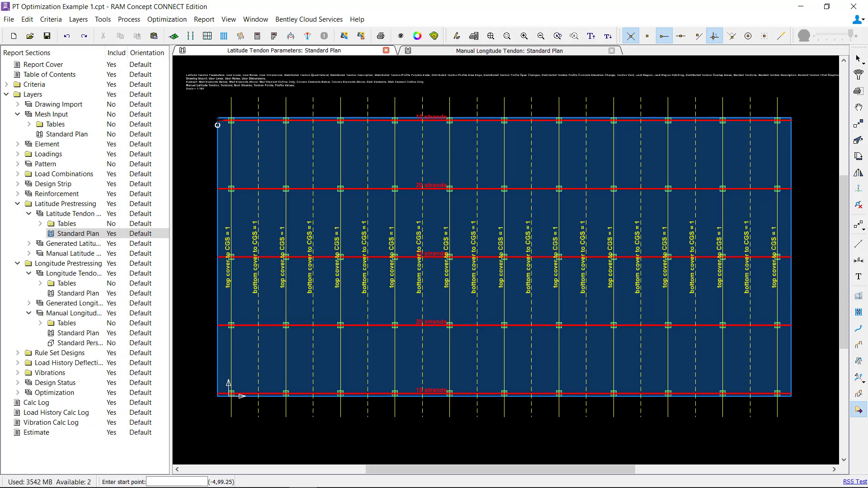
left_click(192, 107)
left_click(224, 108)
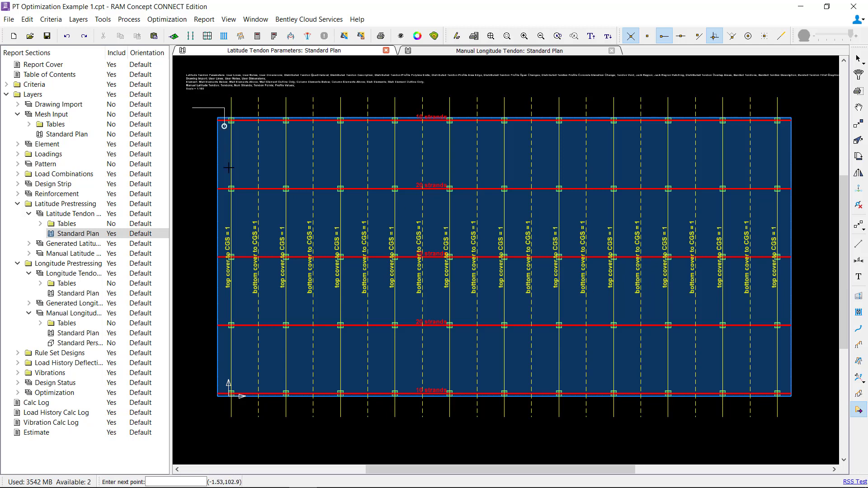
left_click(224, 408)
right_click(198, 409)
left_click(211, 412)
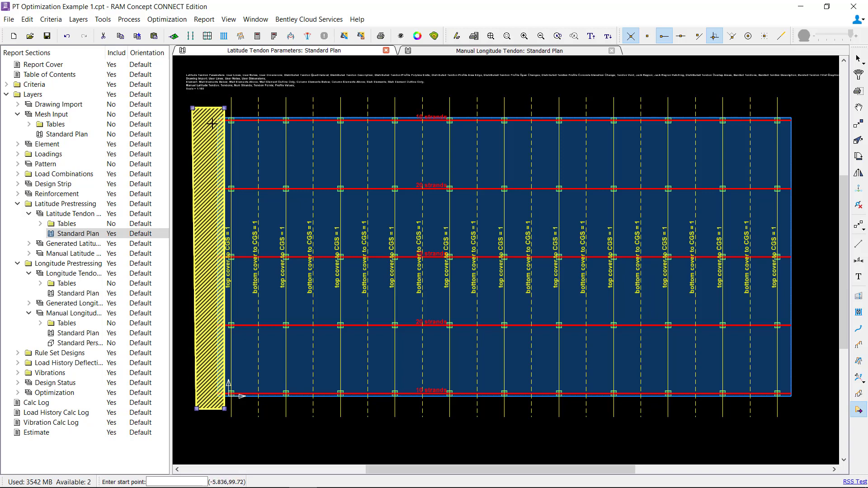
- Zoom in and pan to inspect the slab's top-left corner
scroll(211, 121, "up", 1)
scroll(212, 121, "up", 2)
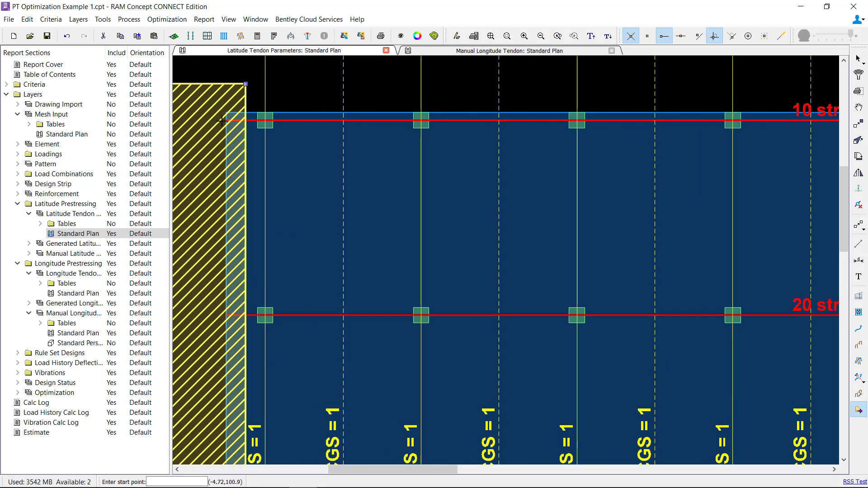
middle_click_drag(222, 120, 277, 122)
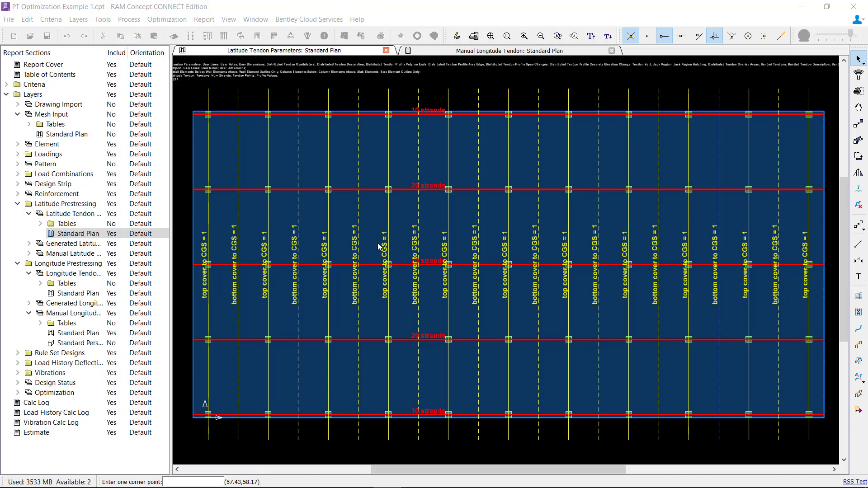
- Select the three 20-strand latitude tendons and turn on optimization in their properties
left_click_drag(229, 340, 216, 181)
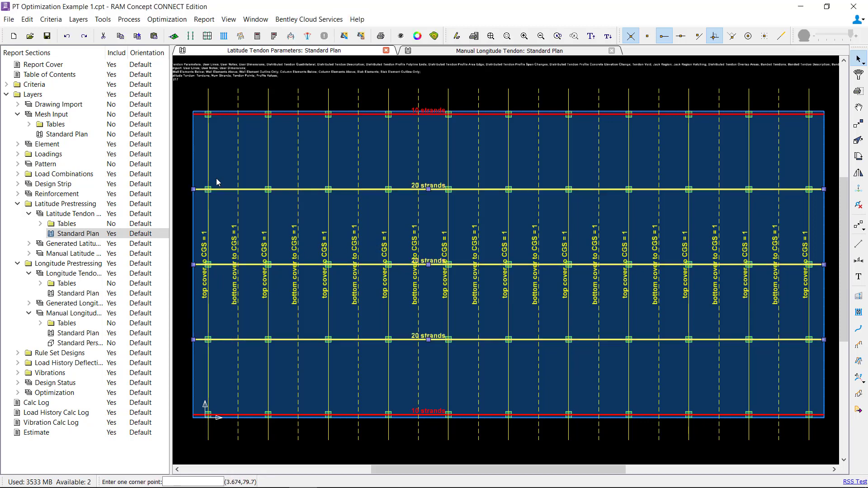
right_click(217, 169)
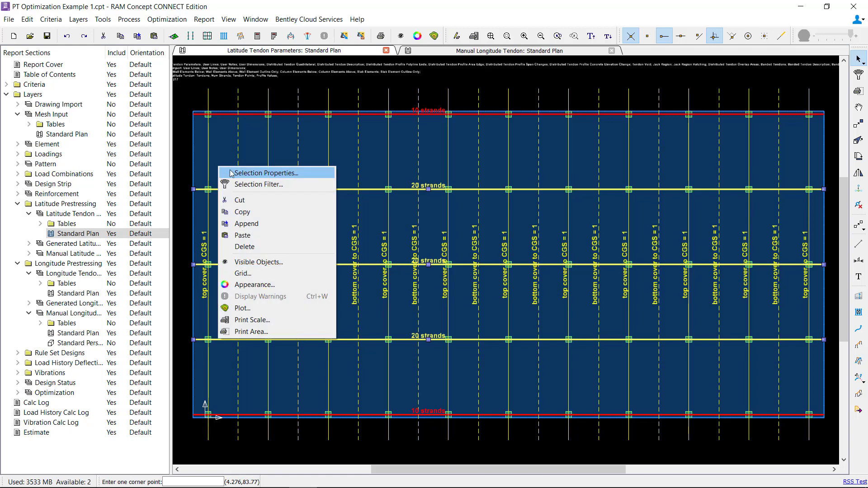
left_click(230, 173)
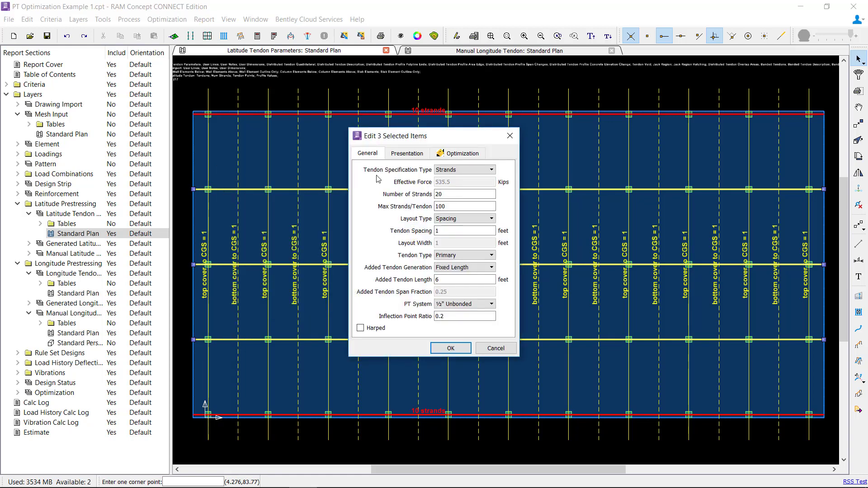
left_click(457, 154)
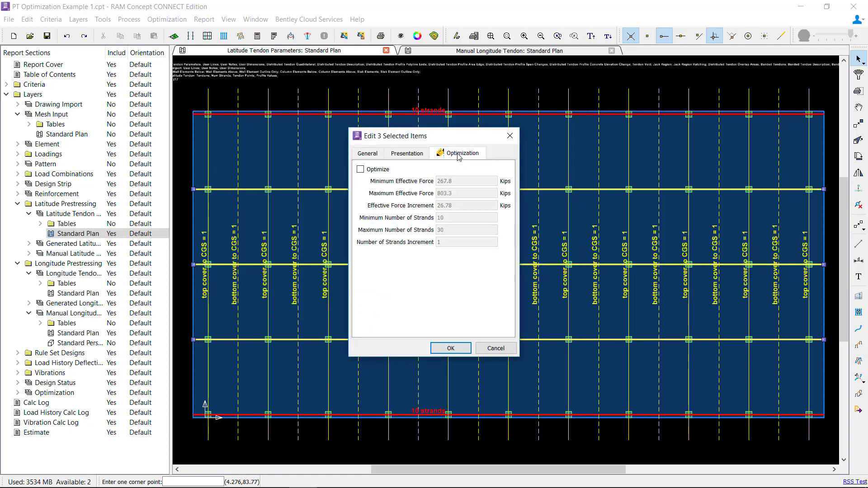
left_click(361, 170)
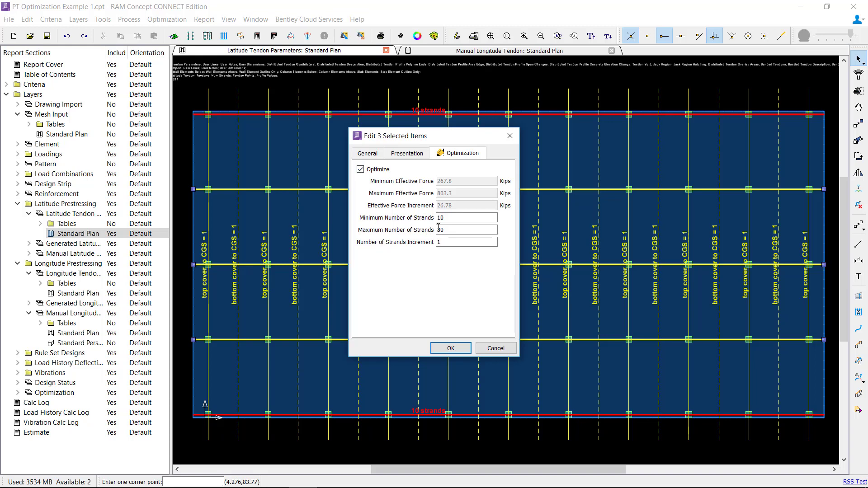
left_click_drag(446, 217, 431, 219)
left_click_drag(450, 230, 408, 233)
- Check the Force specification's optimization limits, then switch the tendons back to Strands
left_click(369, 155)
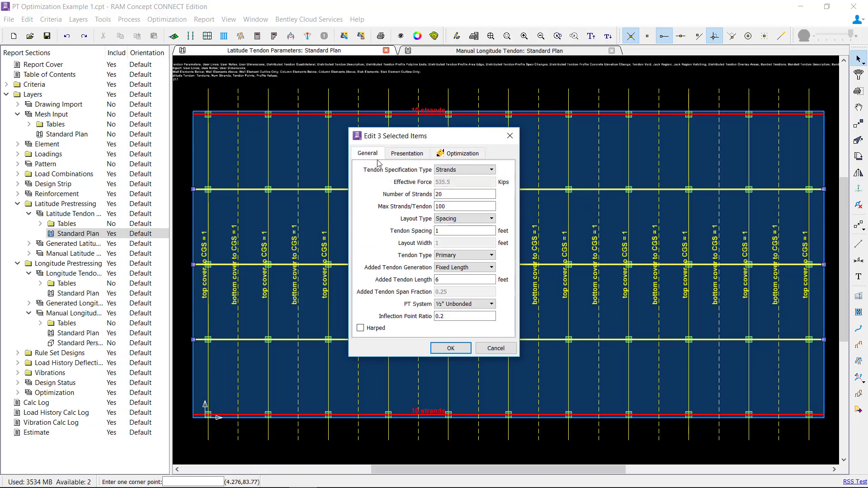
left_click(460, 171)
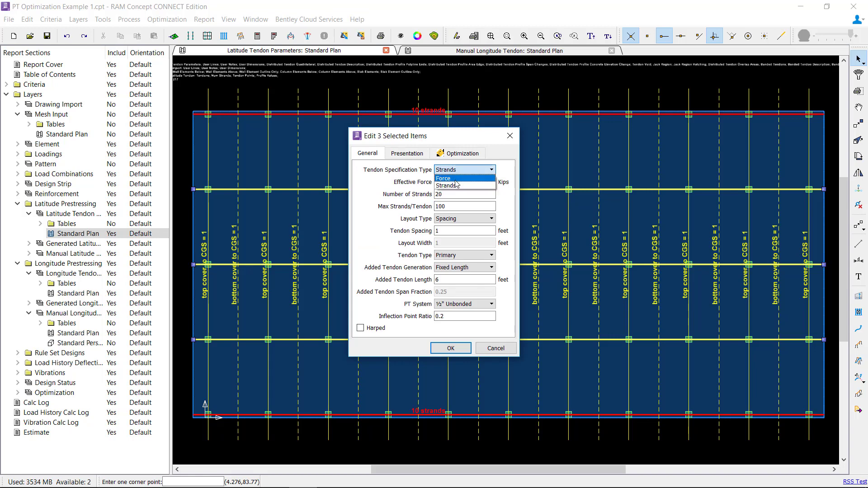
left_click(455, 178)
left_click(459, 154)
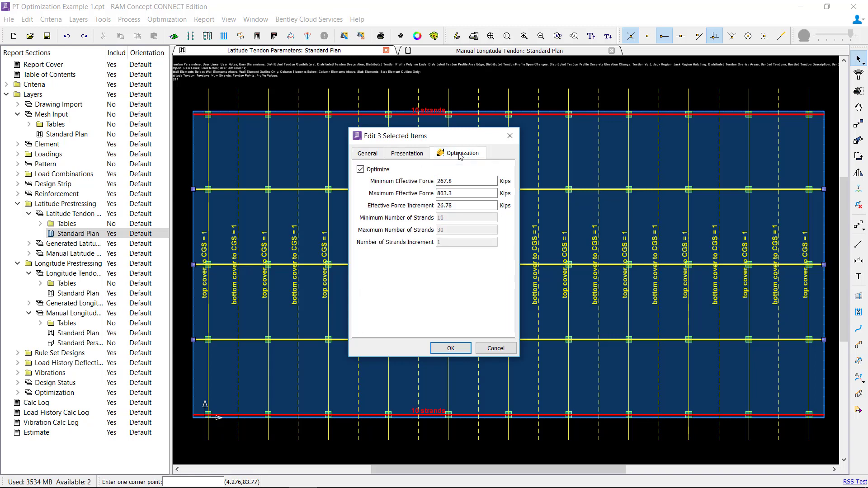
left_click(370, 154)
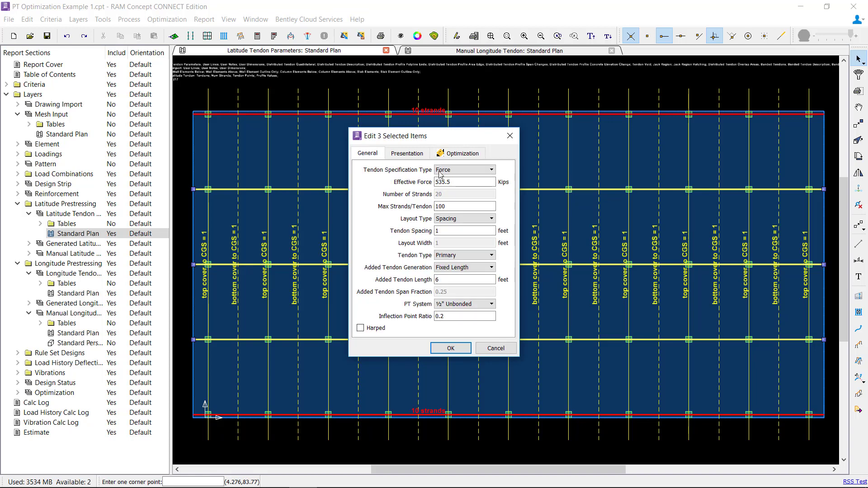
left_click(441, 171)
left_click(451, 185)
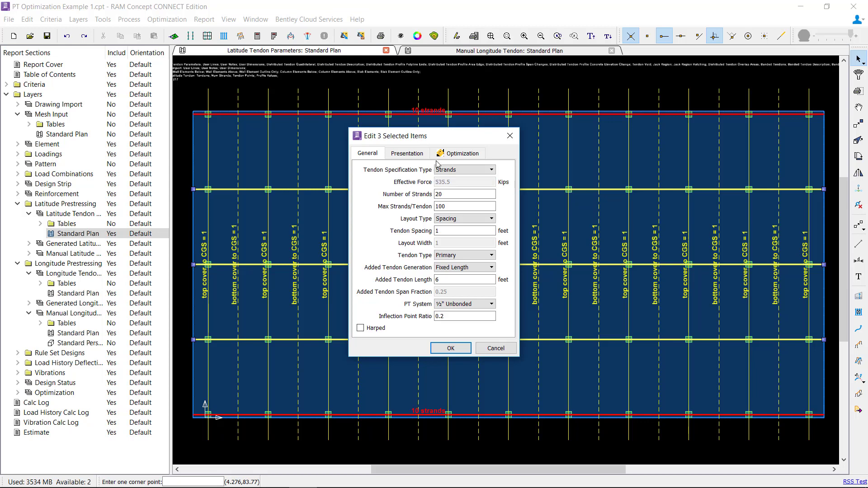
- Set the optimization limits to 16 minimum and 40 maximum strands and apply
left_click(461, 153)
double_click(451, 217)
type("16")
key("Tab")
type("40")
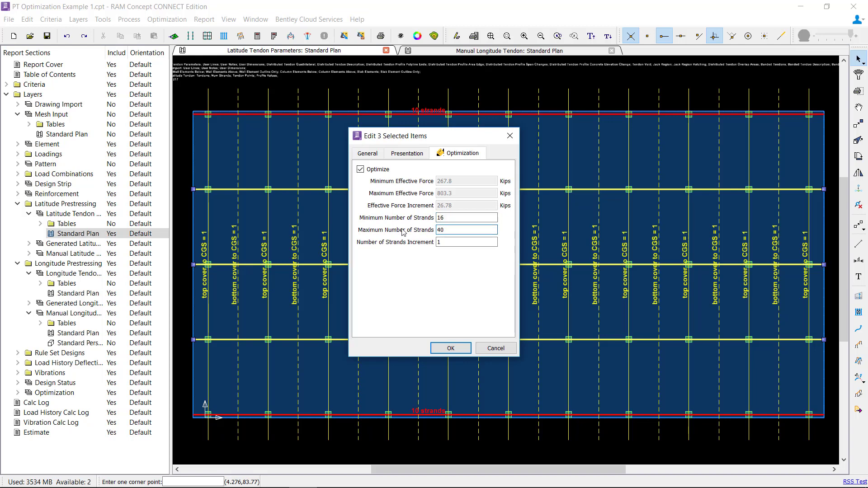
left_click(450, 348)
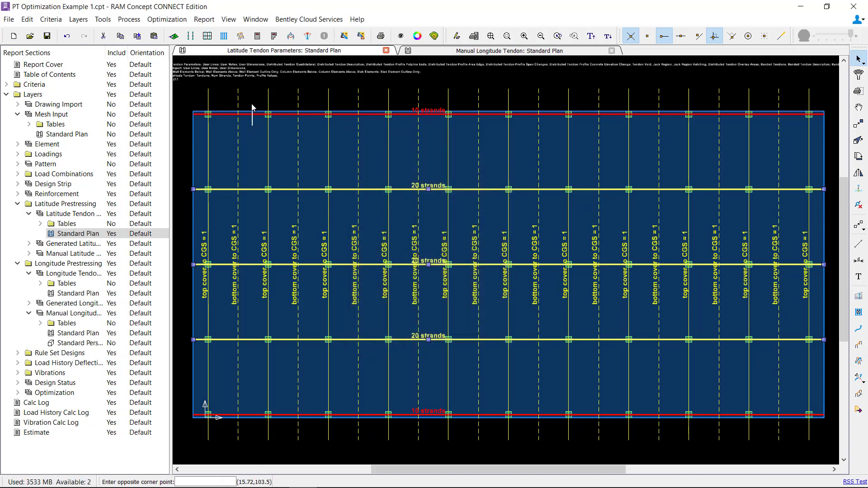
- Select the top and bottom latitude tendons and turn on their optimization
left_click(252, 114)
left_click(250, 415, "shift")
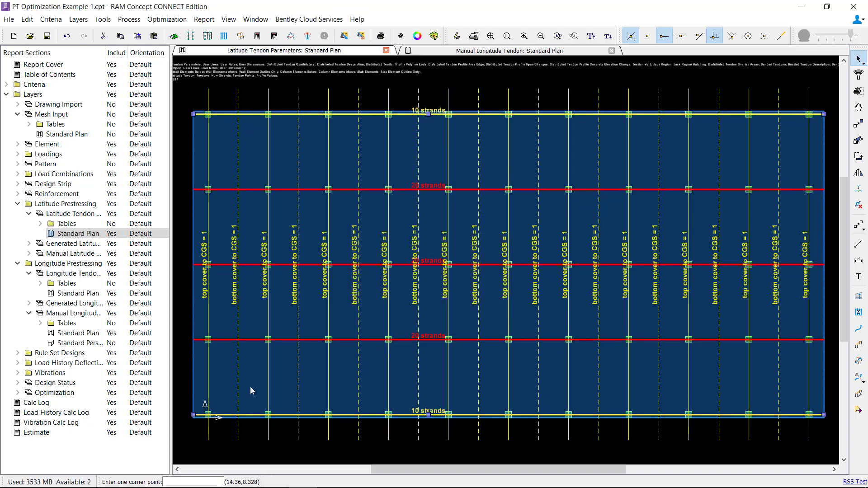
right_click(254, 377)
left_click(293, 212)
left_click(460, 152)
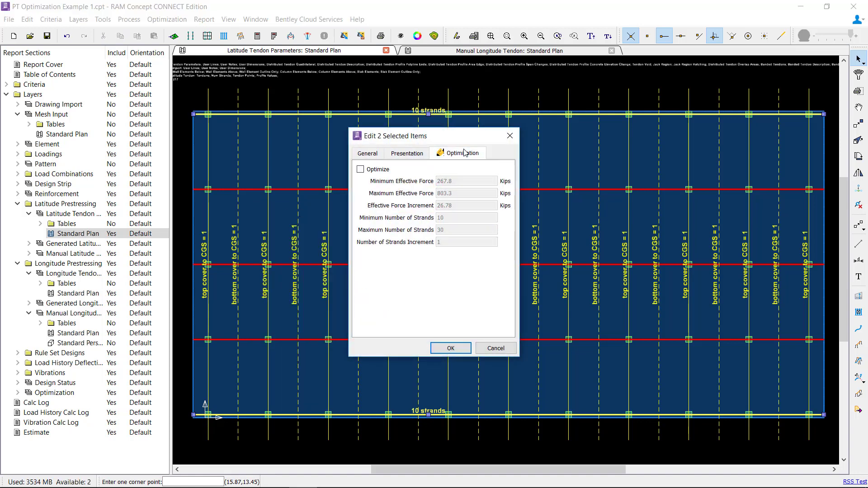
left_click(360, 169)
- Set minimum 8 and maximum 20 strands, apply, then box-select all five tendons
key("Tab")
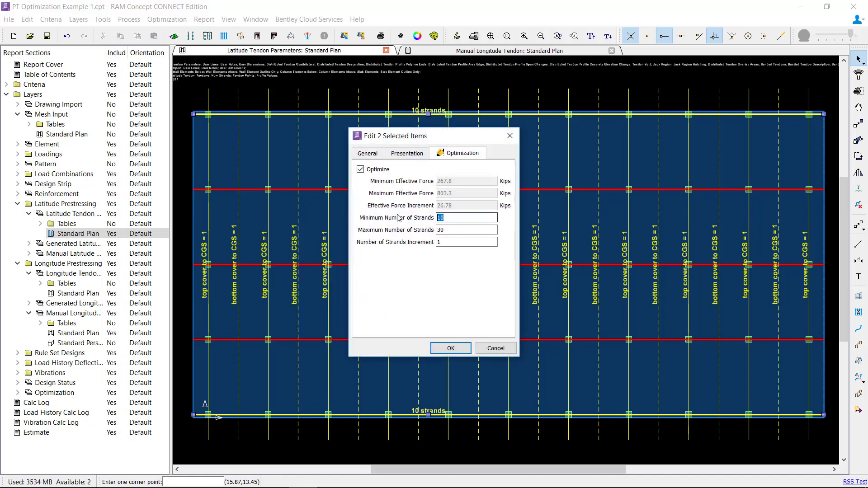
type("8")
key("Tab")
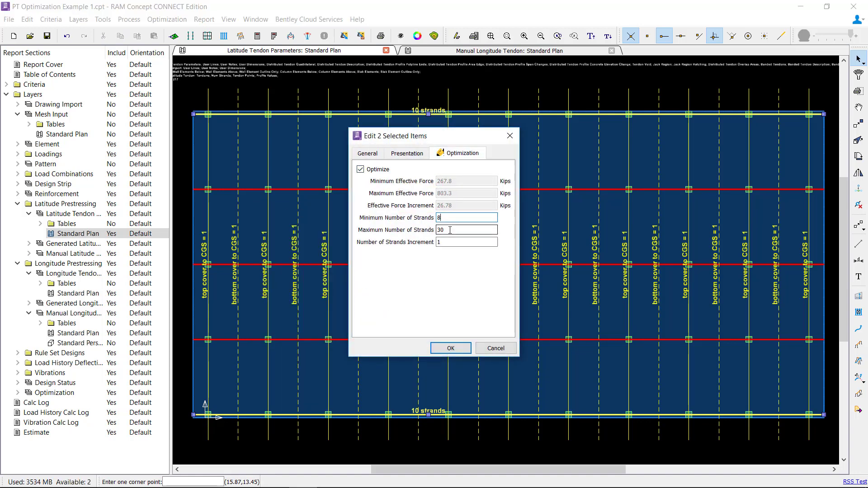
type("20")
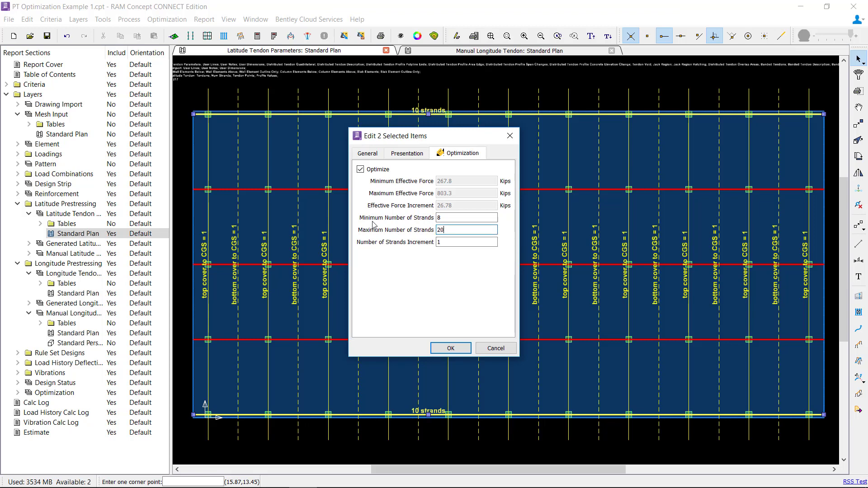
left_click(451, 349)
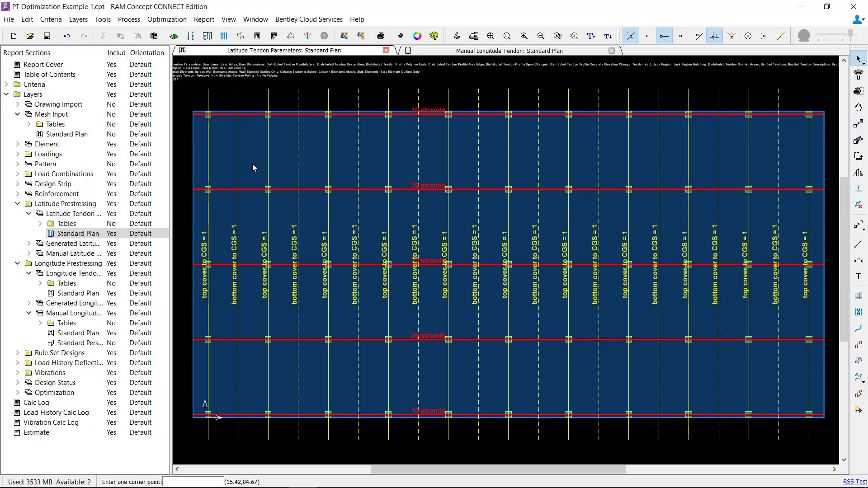
left_click(252, 424)
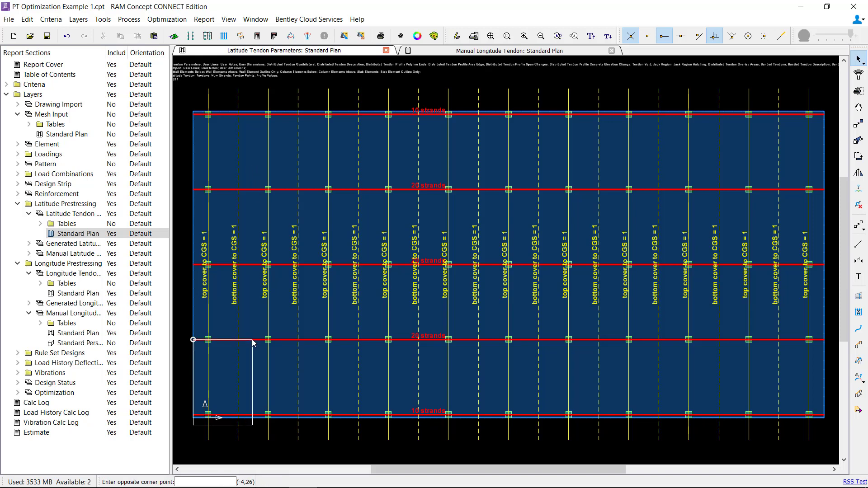
left_click(250, 99)
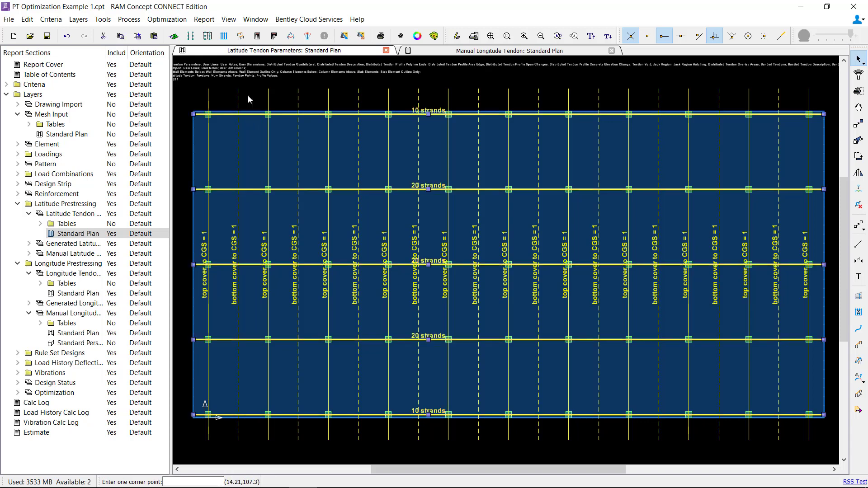
- Draw two banded-tendon split lines across all tendons, near the left and right ends
left_click(859, 379)
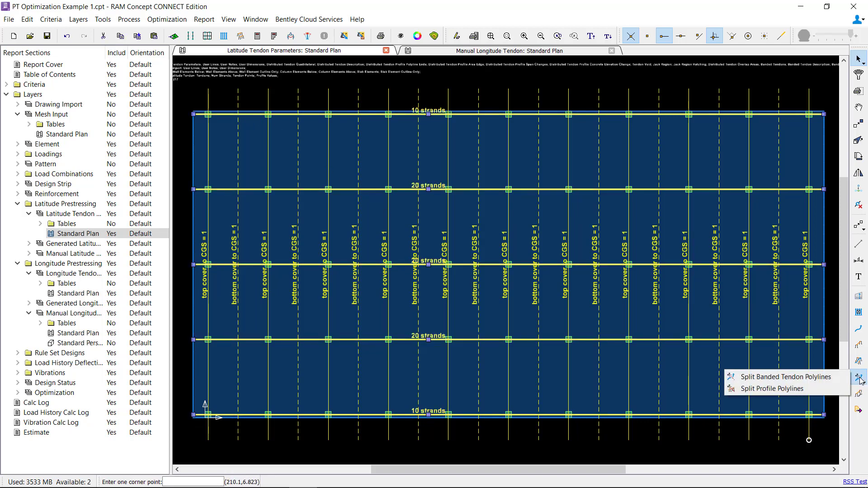
left_click(838, 379)
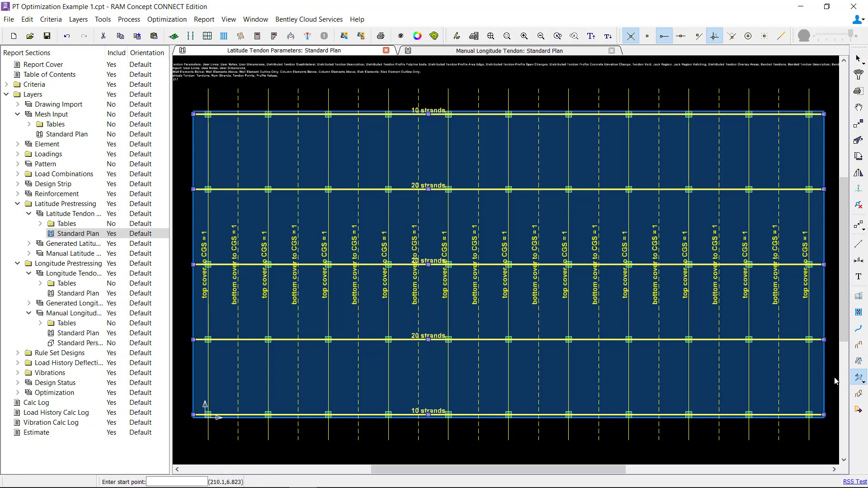
left_click(268, 113)
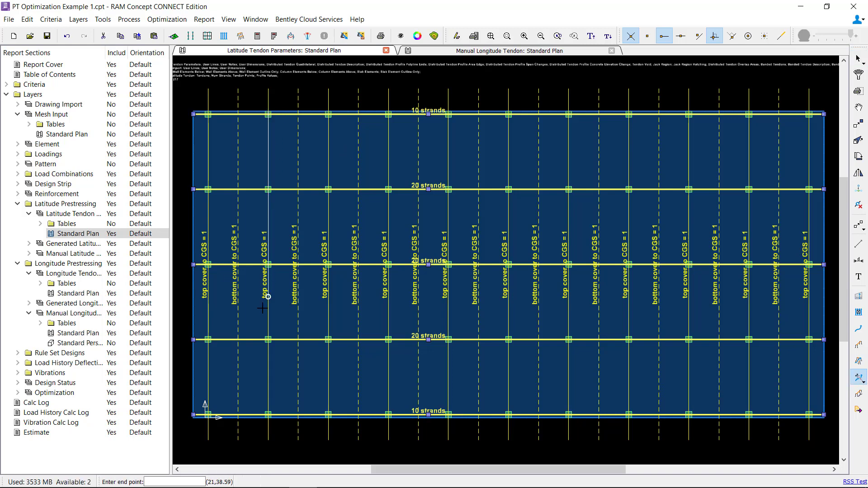
left_click(268, 415)
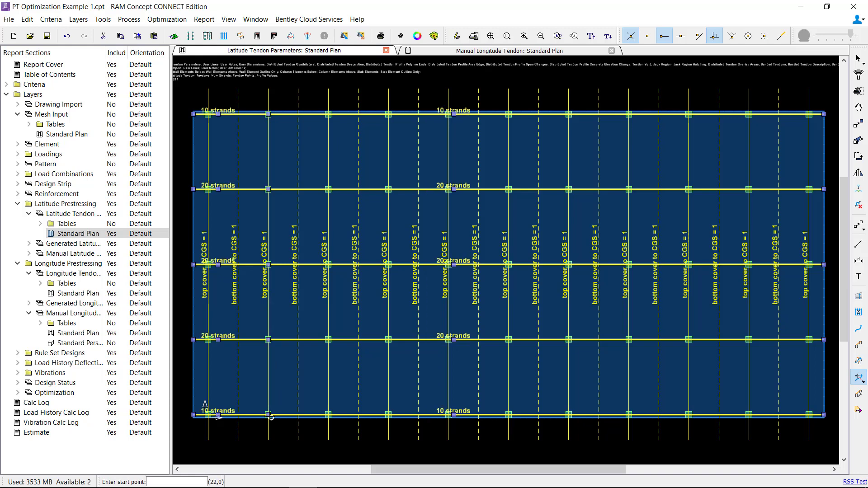
left_click(749, 112)
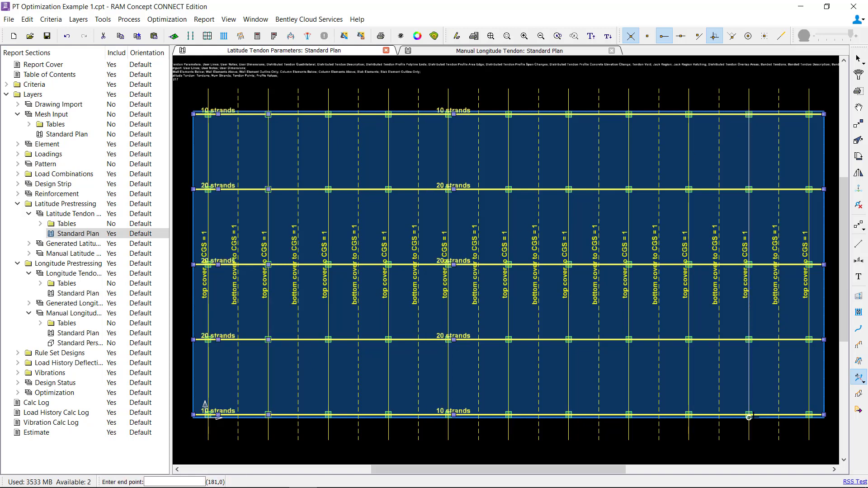
left_click(751, 415)
- Select the right, middle and left segments of the top tendon, then undo
left_click(858, 59)
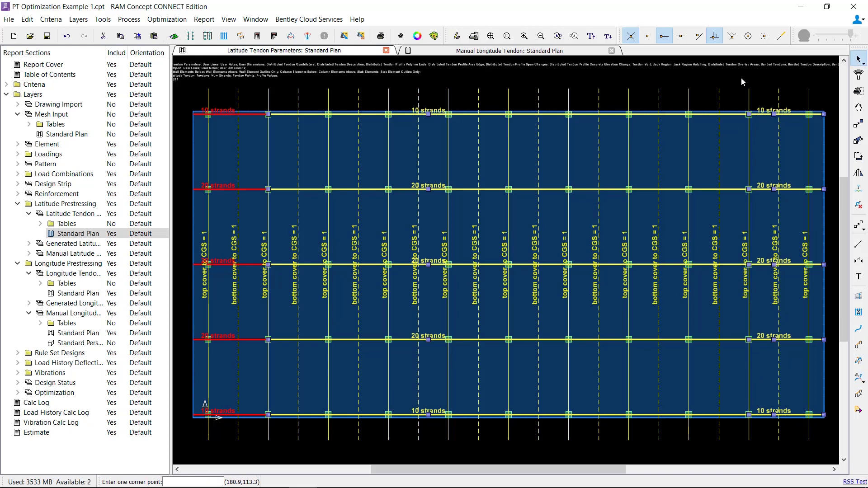
left_click(762, 113)
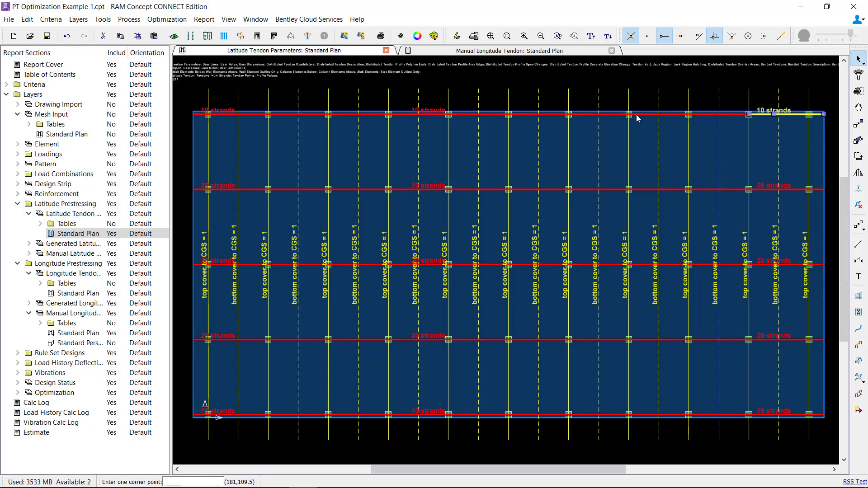
left_click(581, 114, "shift")
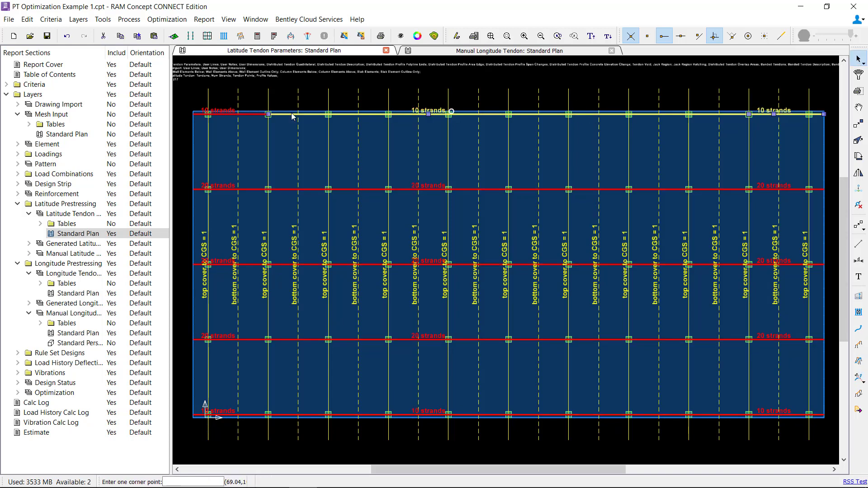
left_click(258, 112, "shift")
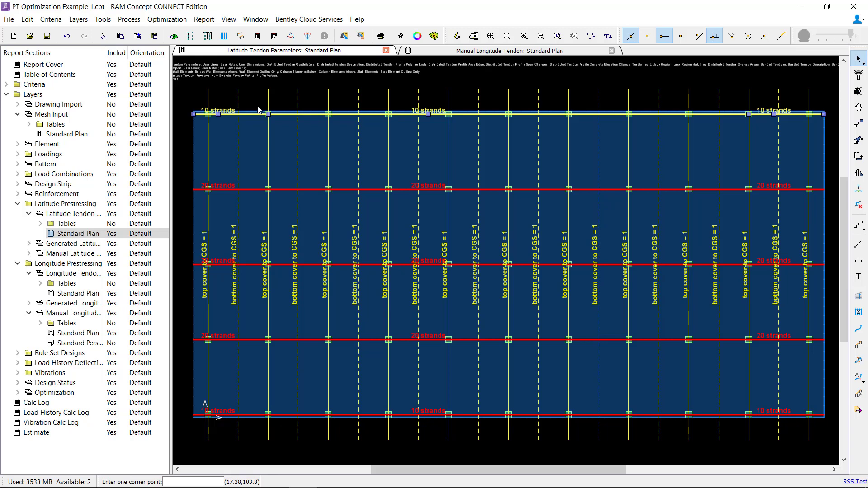
key("ctrl+z")
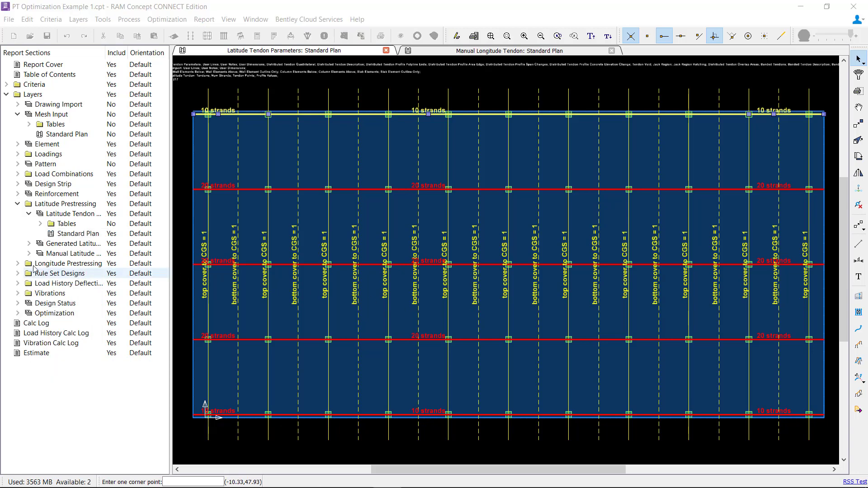
- Open the Longitude Tendon Parameters standard plan and select its left, middle and right tendon areas
key("ctrl+z")
double_click(66, 294)
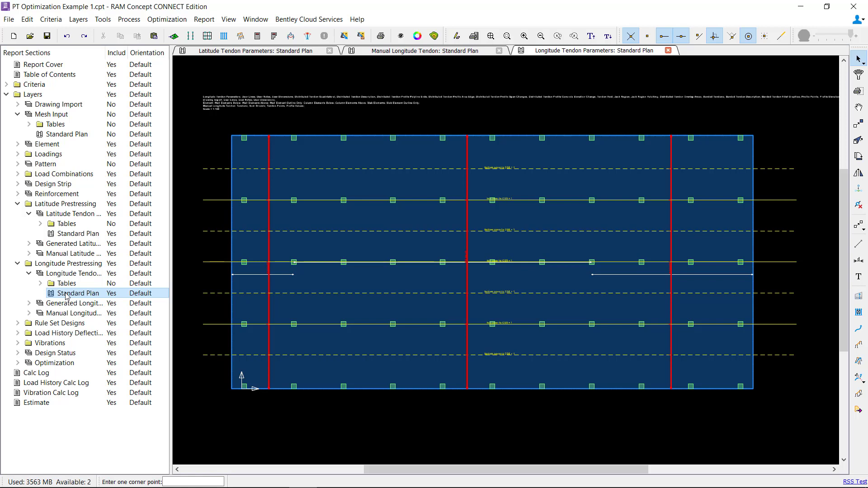
left_click(260, 167)
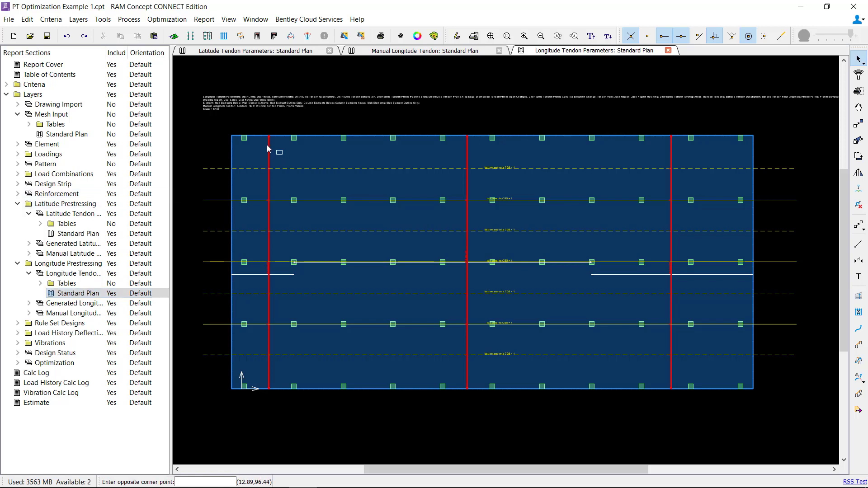
left_click(268, 149)
left_click(501, 150)
left_click(446, 156)
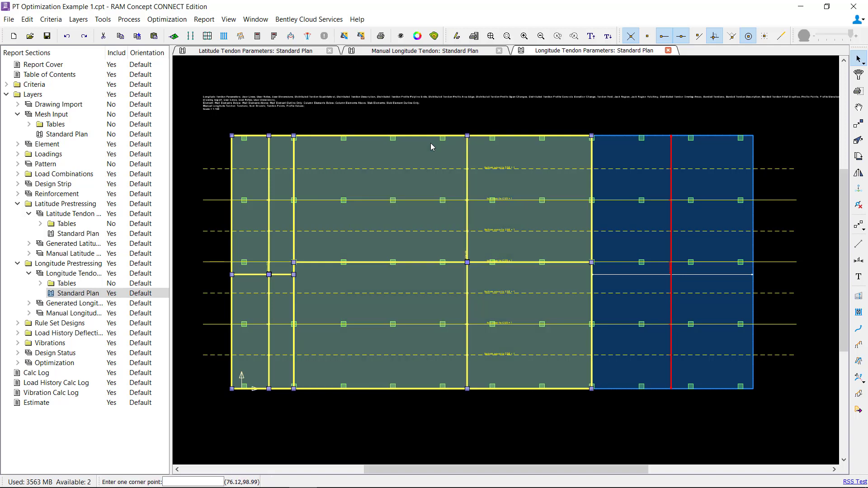
left_click(668, 142)
right_click(436, 107)
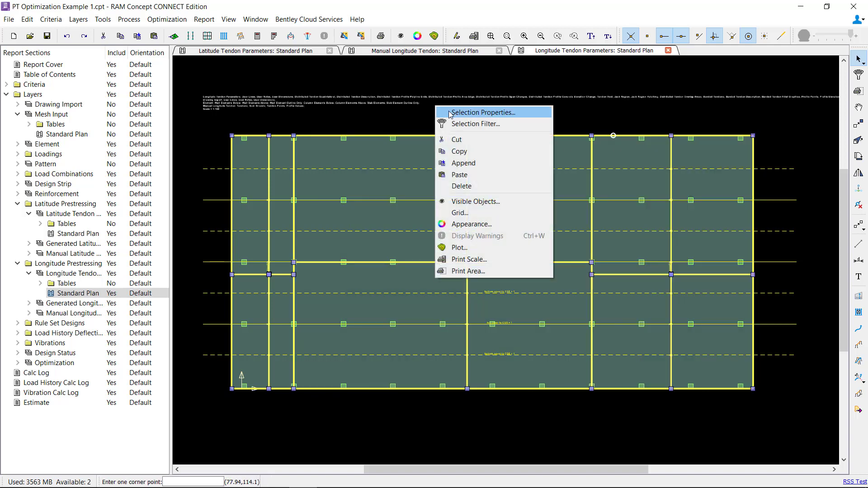
- Turn on force optimization for the three areas, keeping Force as the specification type
left_click(450, 112)
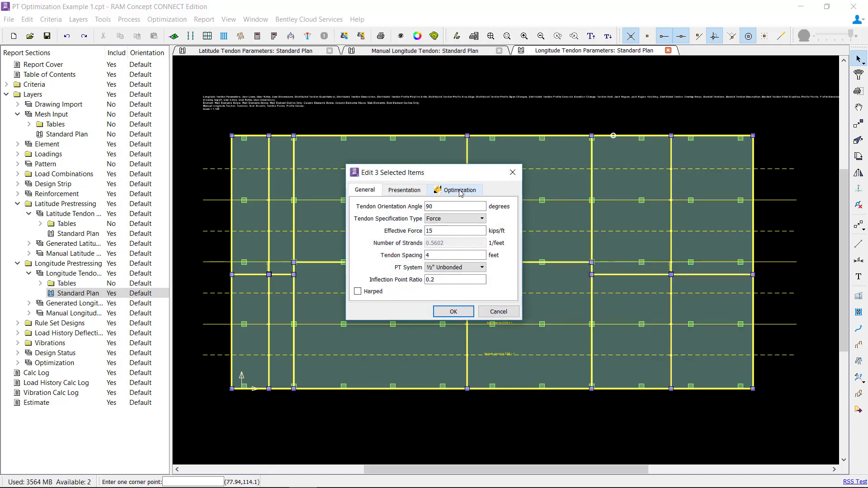
left_click(460, 192)
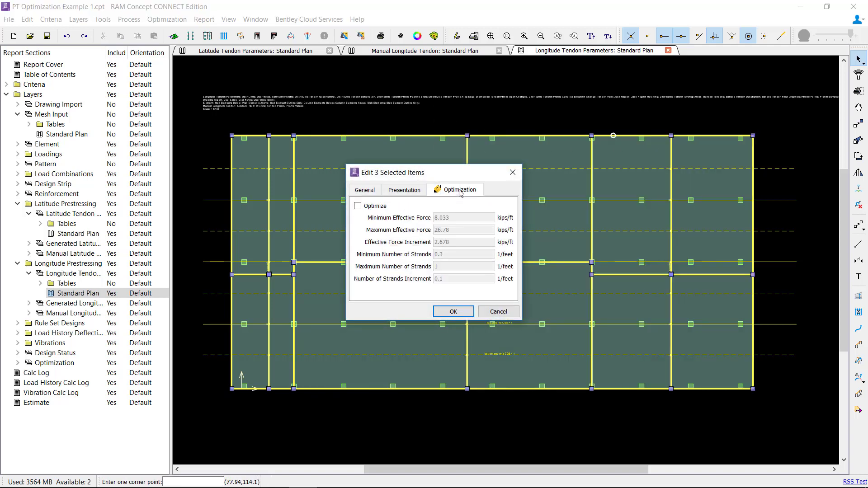
left_click(358, 206)
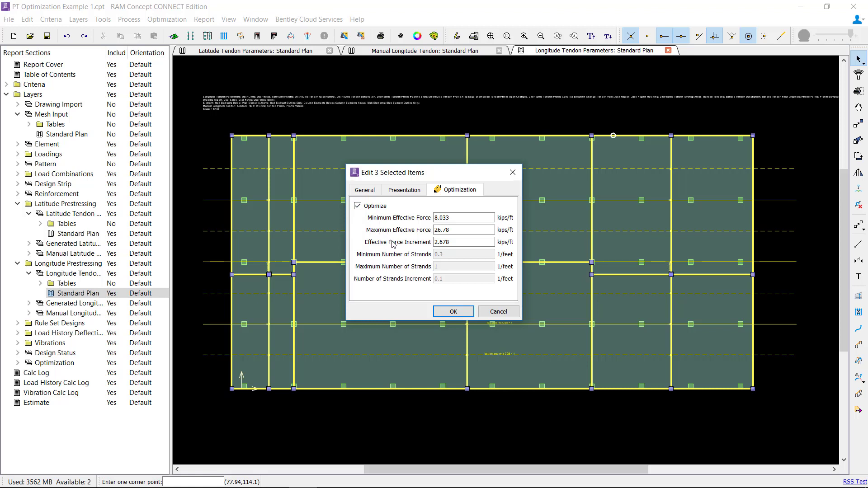
left_click_drag(450, 217, 428, 232)
left_click(377, 192)
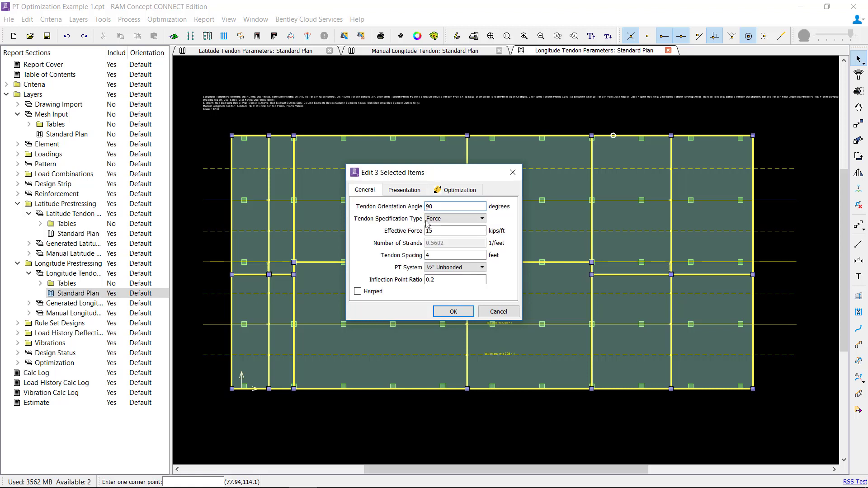
left_click(442, 220)
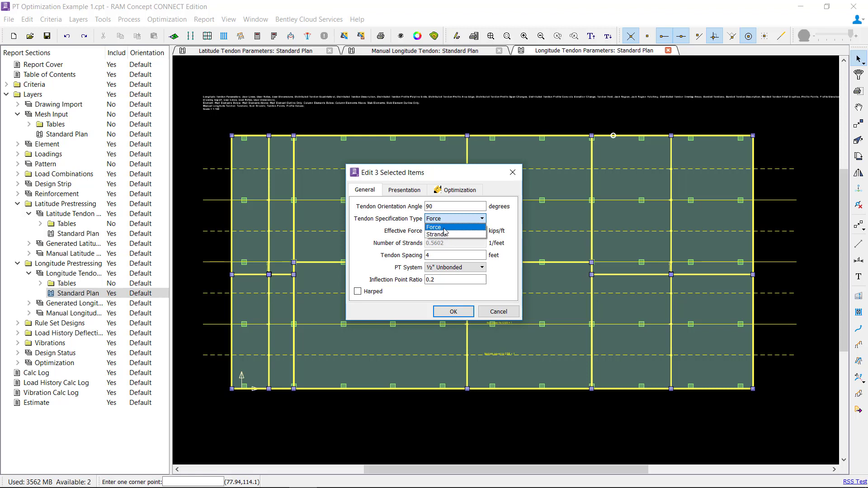
left_click(444, 228)
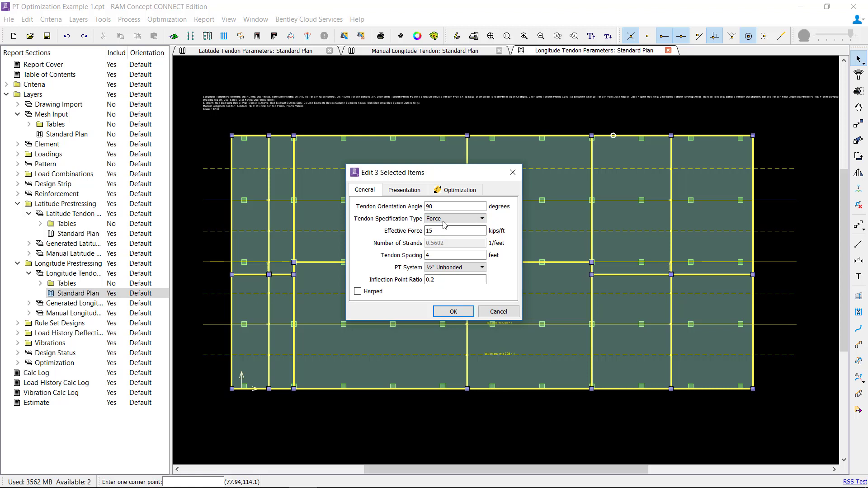
- Set effective force limits of 12 to 20 kips/ft with a 0.5 increment and apply
left_click(467, 190)
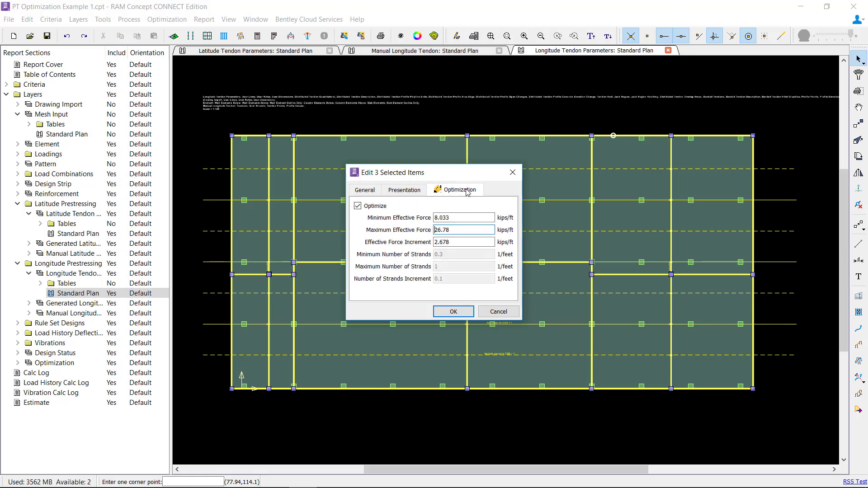
double_click(449, 217)
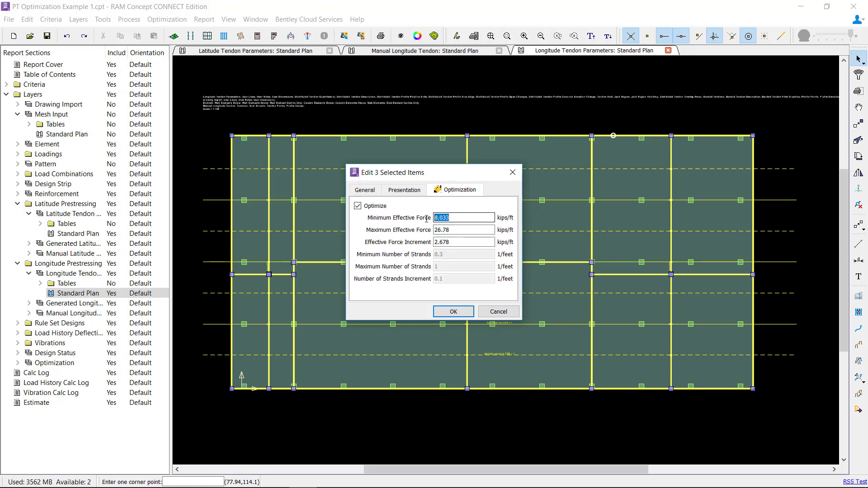
type("12")
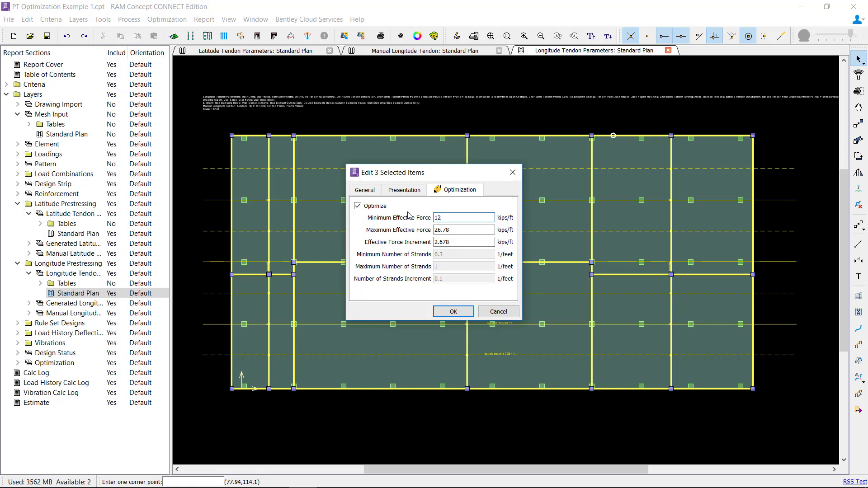
double_click(456, 230)
type("20")
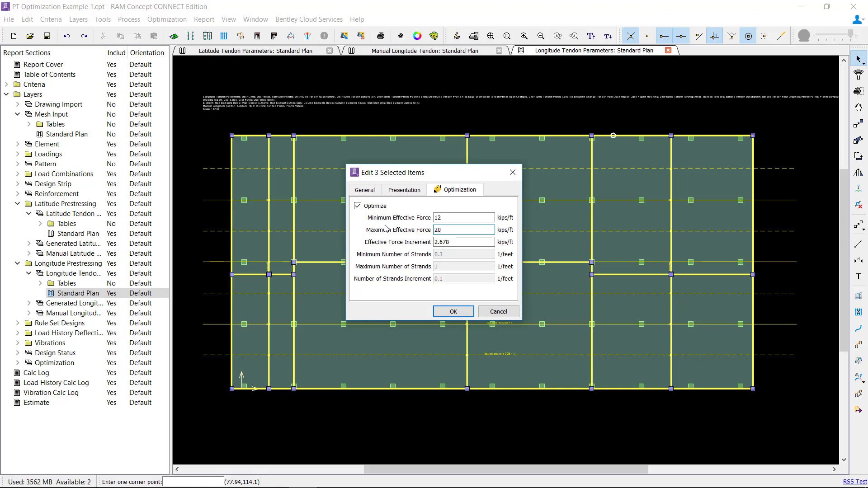
key("Tab")
type("0.")
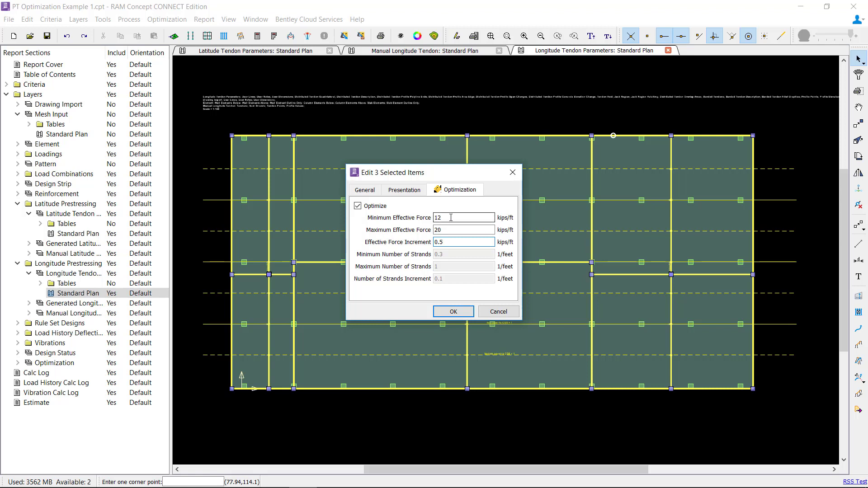
left_click(458, 314)
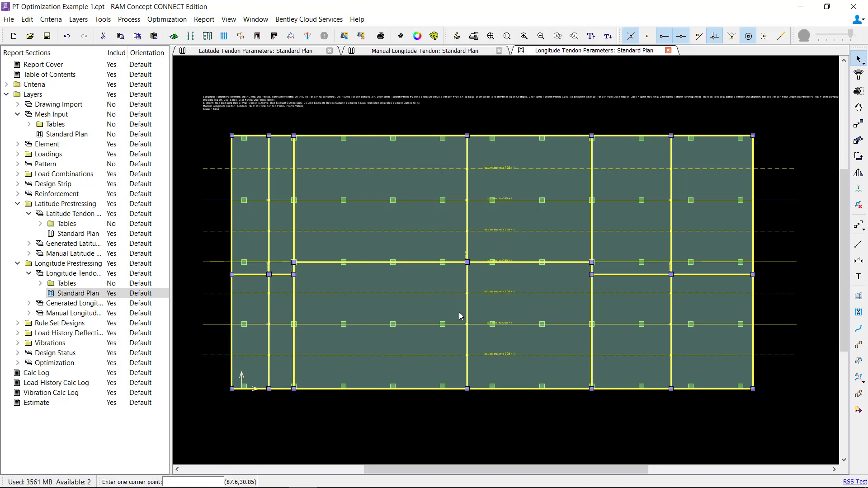
- Draw a rectangular tendon parameter region over the lower-right corner bays
left_click(859, 297)
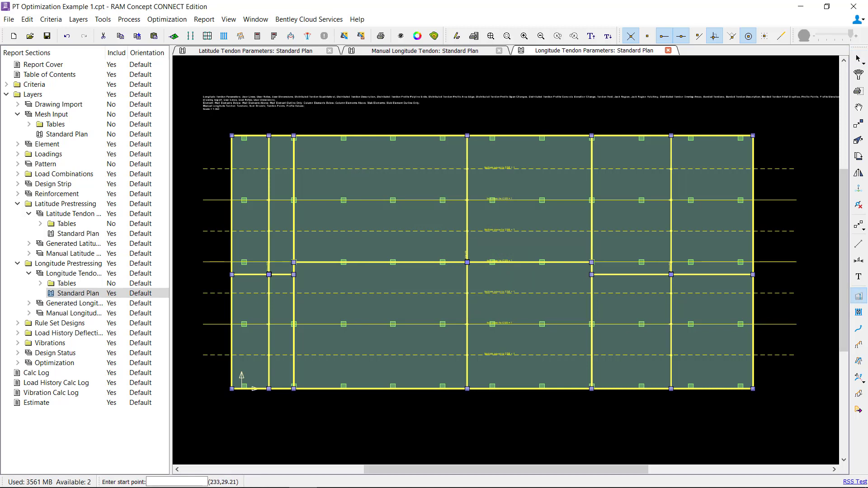
left_click(753, 388)
left_click(592, 310)
left_click(753, 311)
left_click(752, 389)
- Turn on the new region's force optimization with a 0 kips/ft minimum, then show the latitude plan
right_click(697, 351)
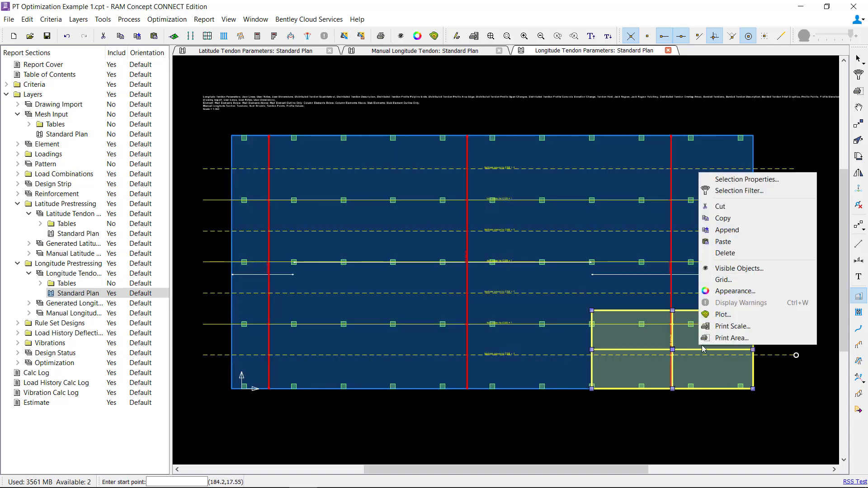
left_click(734, 181)
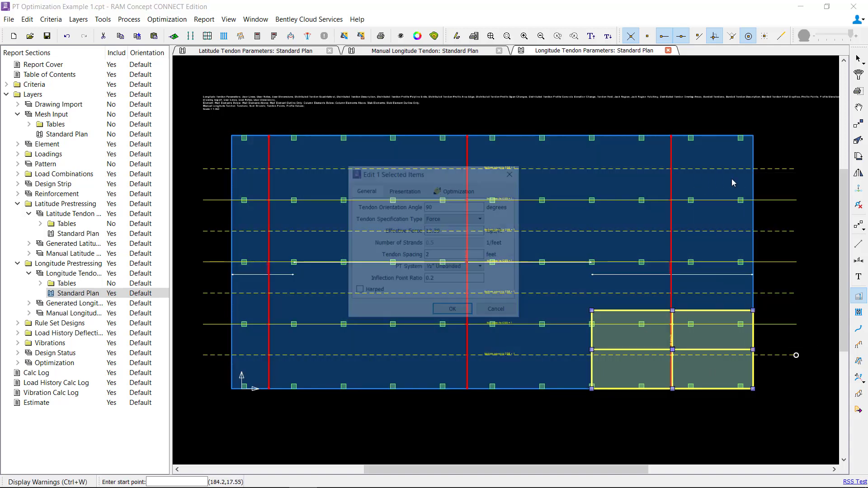
left_click(459, 190)
left_click(360, 206)
double_click(442, 217)
type("0")
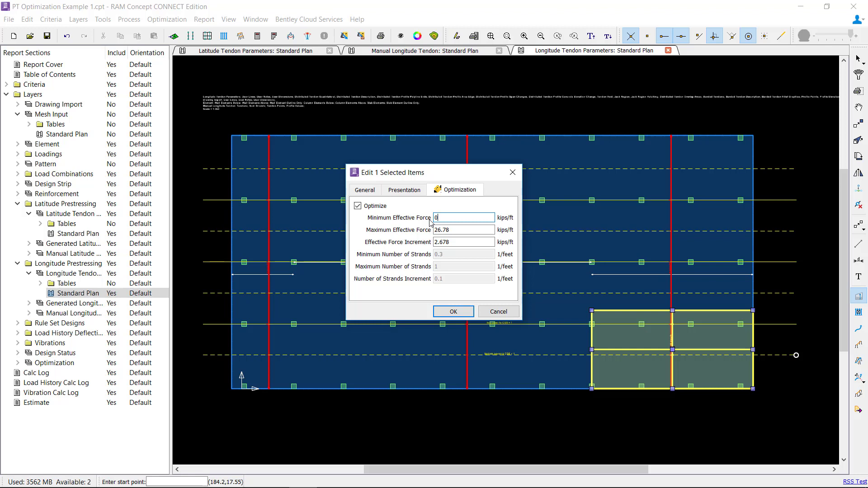
left_click(453, 313)
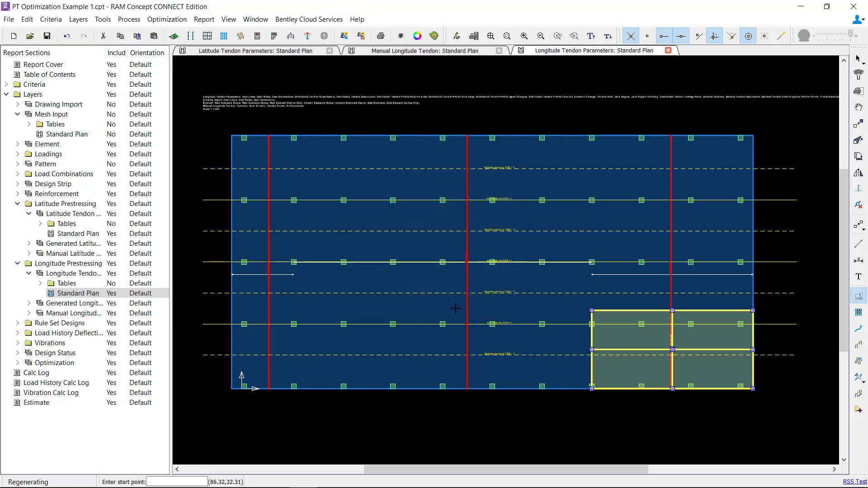
left_click(257, 50)
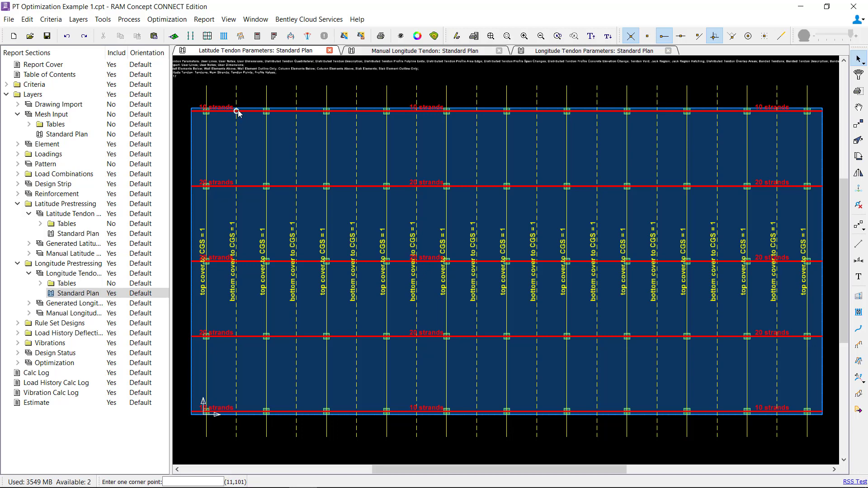
- Try window-selecting profile lines near the top-left, then clear the selection
left_click(244, 97)
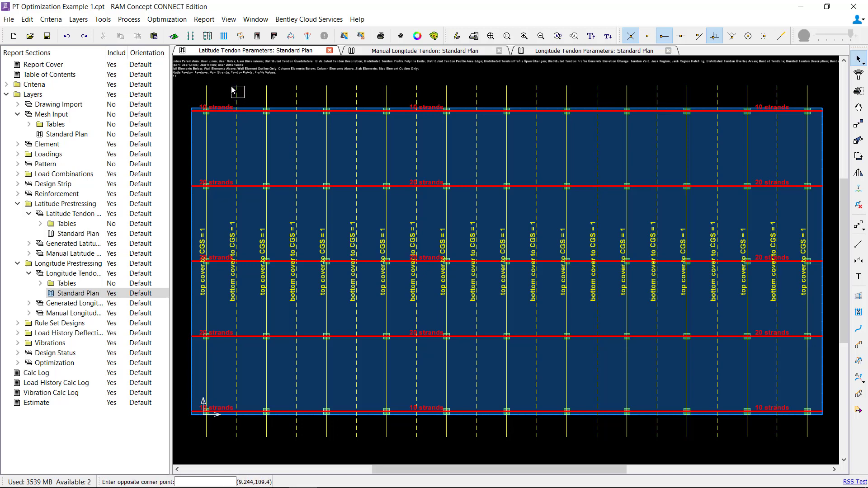
left_click(231, 89)
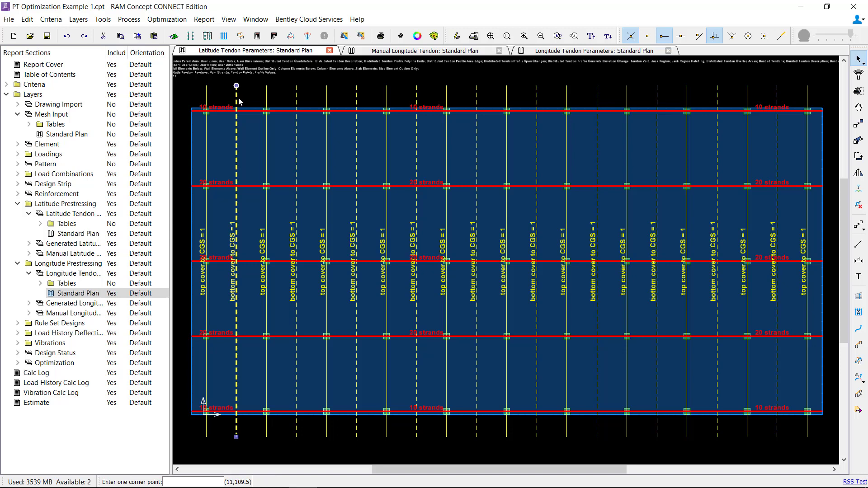
left_click(266, 93)
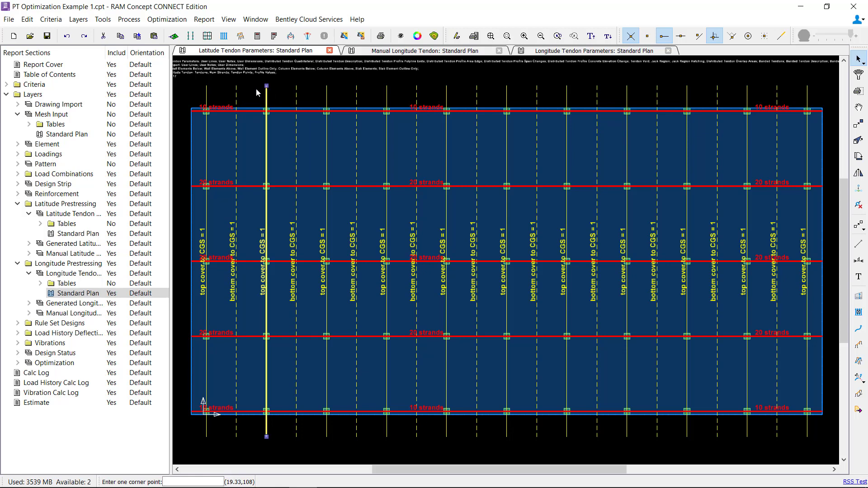
left_click(216, 88)
left_click(200, 89)
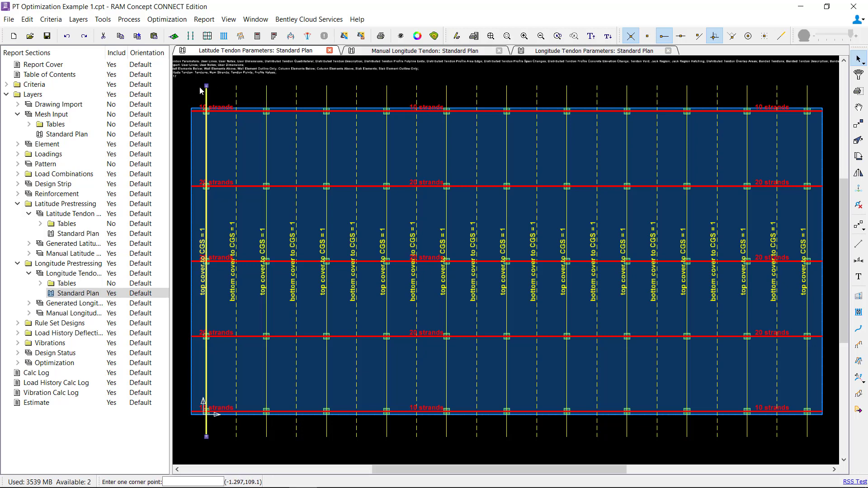
left_click(184, 137)
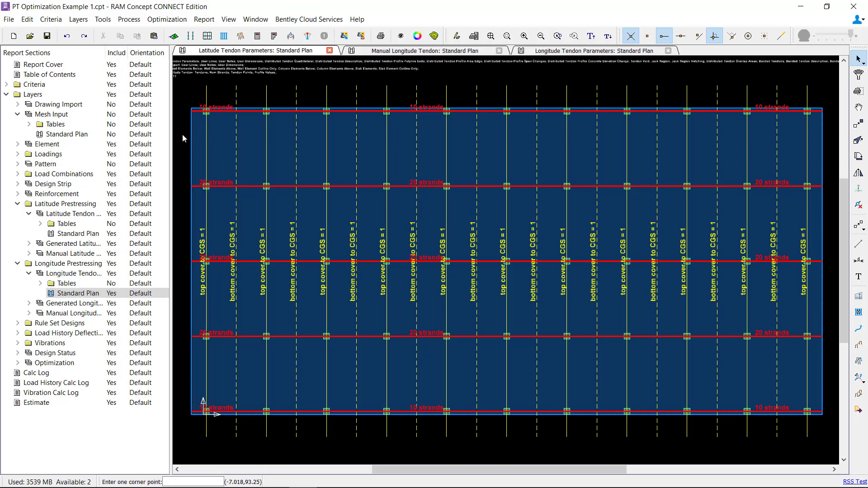
- Window-select all ten dashed bottom-cover profile lines from left to right
left_click(243, 95)
left_click(232, 92)
left_click(305, 98)
left_click(289, 96)
left_click(356, 87)
left_click(366, 99)
left_click(401, 93)
left_click(426, 93)
left_click(473, 92)
left_click(483, 94)
left_click(535, 91)
left_click(544, 95)
left_click(601, 95)
left_click(591, 93)
left_click(667, 94)
left_click(651, 91)
left_click(726, 93)
left_click(711, 90)
left_click(754, 90)
left_click(781, 93)
- Enable elevation optimization on the ten bottom-cover profile lines with limits 1 to 7 inches
right_click(542, 70)
left_click(558, 78)
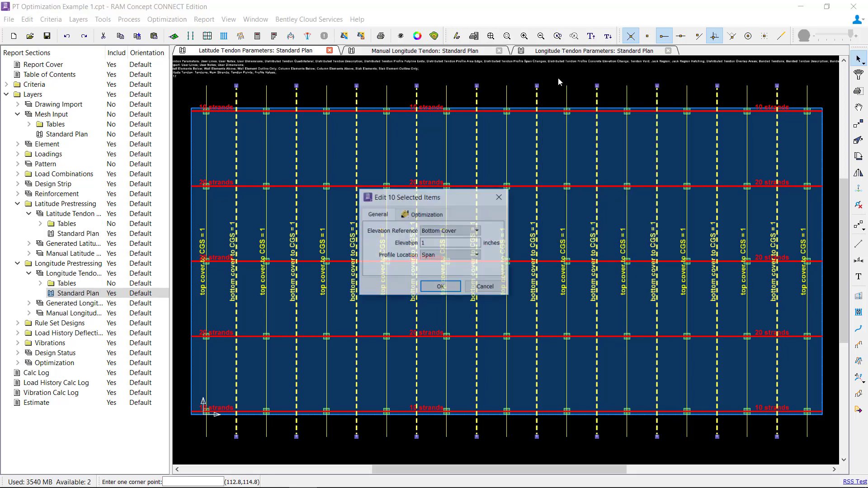
left_click(421, 217)
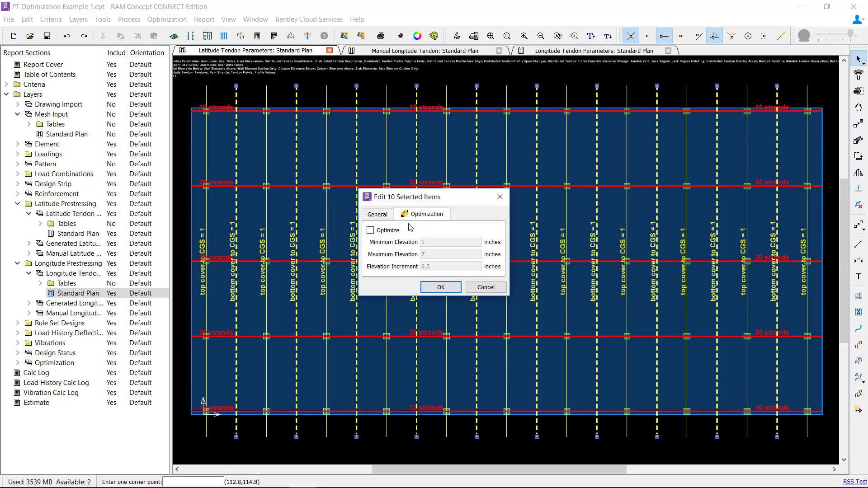
left_click(371, 231)
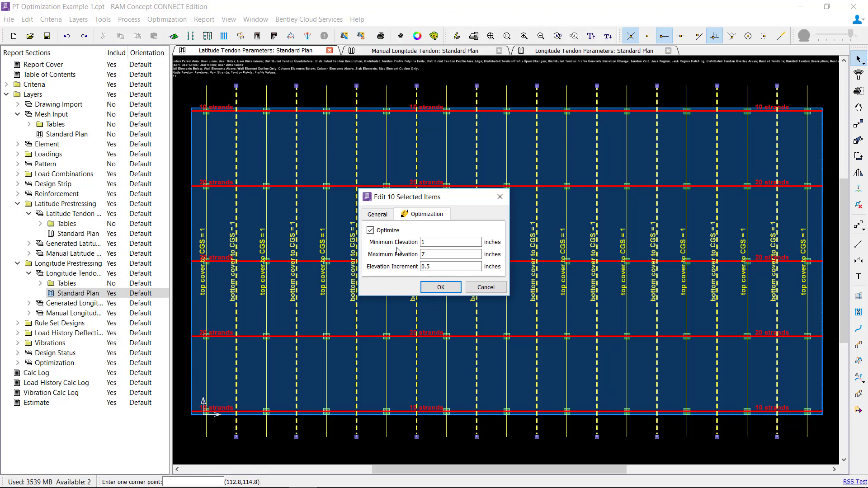
left_click(386, 216)
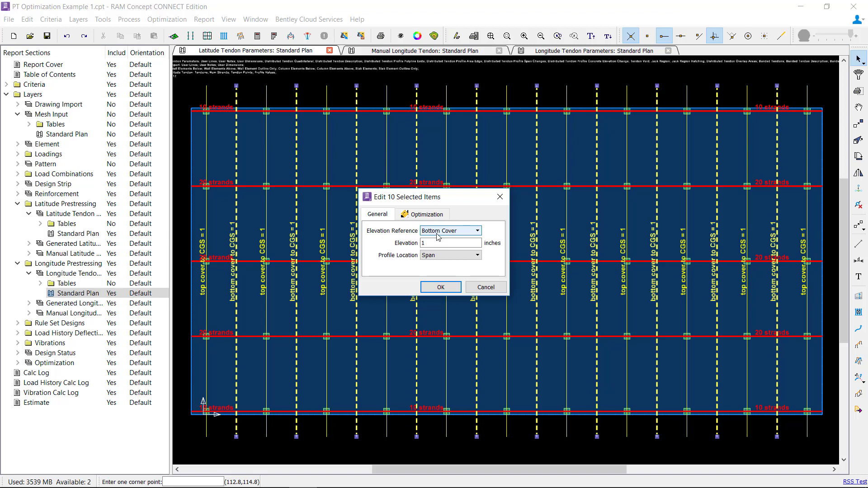
left_click(425, 215)
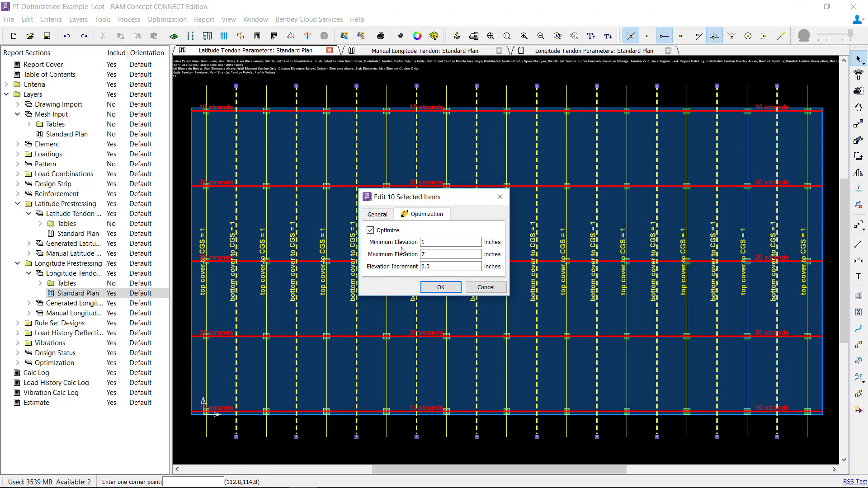
double_click(436, 243)
key("Tab")
key("Tab")
- Confirm the ten lines' optimization, then select the leftmost and rightmost slab-edge profile lines
left_click(439, 287)
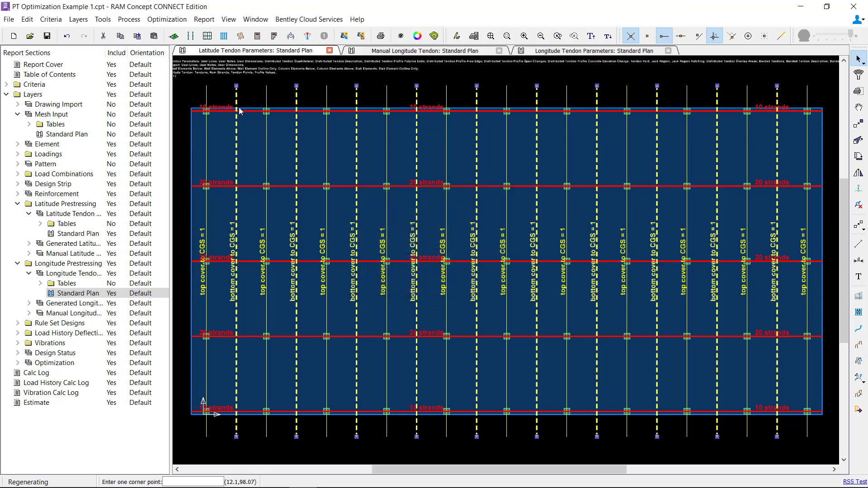
left_click(207, 93)
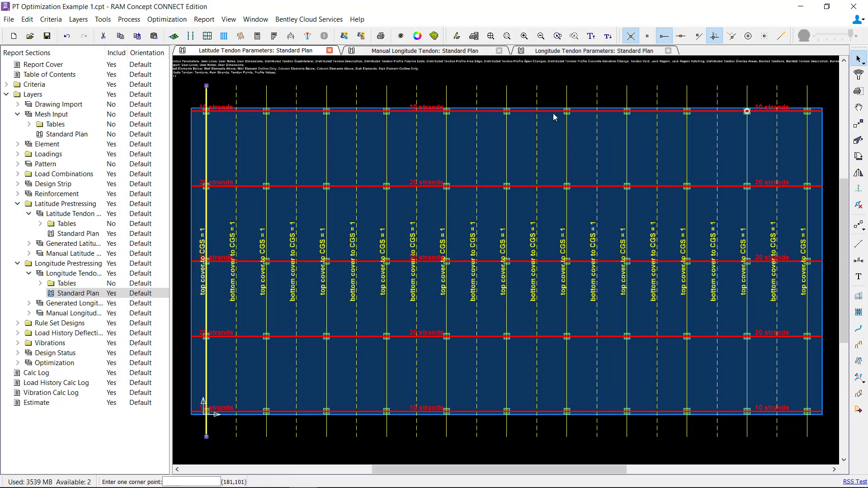
left_click(814, 96)
left_click(803, 93)
right_click(804, 90)
left_click(796, 87)
- Turn on elevation optimization for both outer lines with a 4-inch maximum elevation
left_click(425, 215)
left_click(371, 230)
double_click(423, 254)
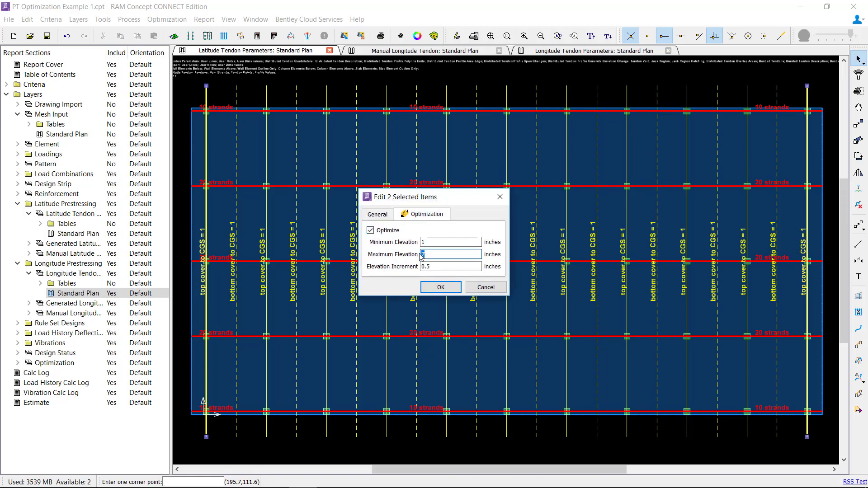
type("4")
left_click(440, 286)
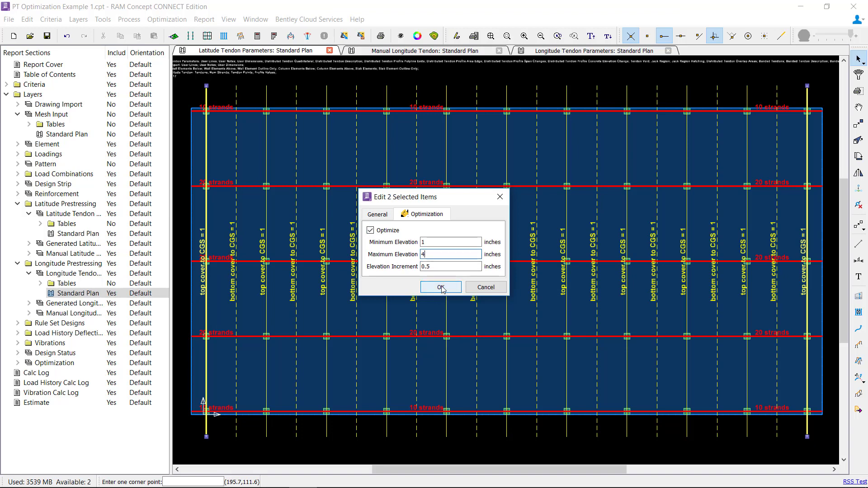
left_click(267, 90)
right_click(257, 89)
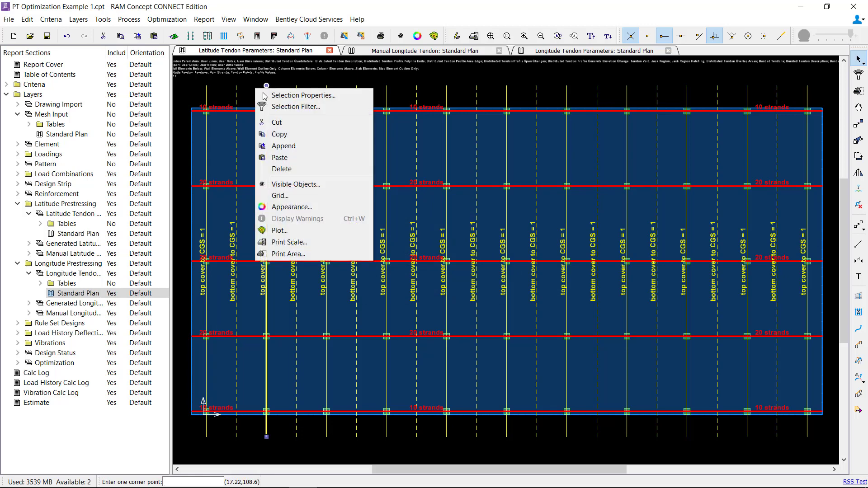
left_click(281, 94)
left_click(440, 216)
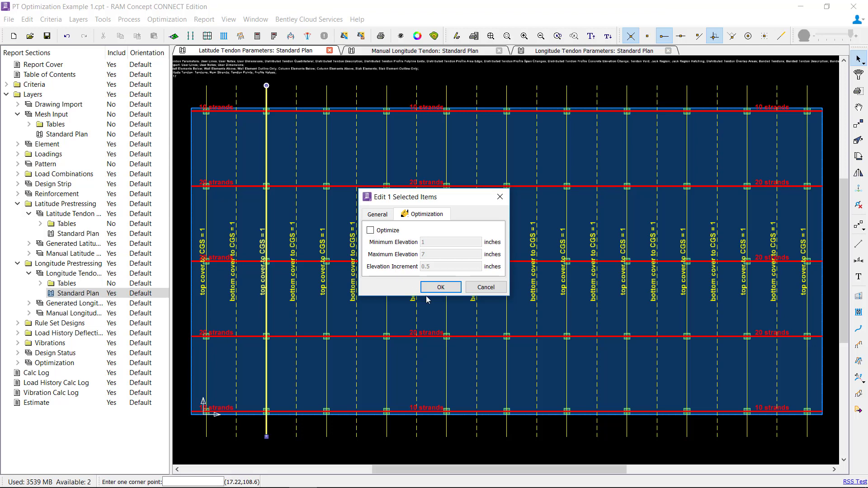
left_click(440, 287)
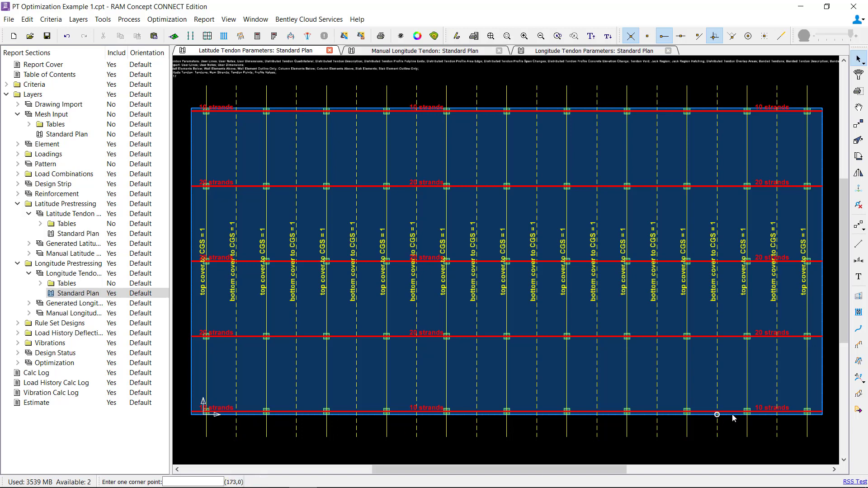
- Window-select all the longitudinal tendons across the slab
left_click(864, 383)
left_click_drag(864, 383, 818, 391)
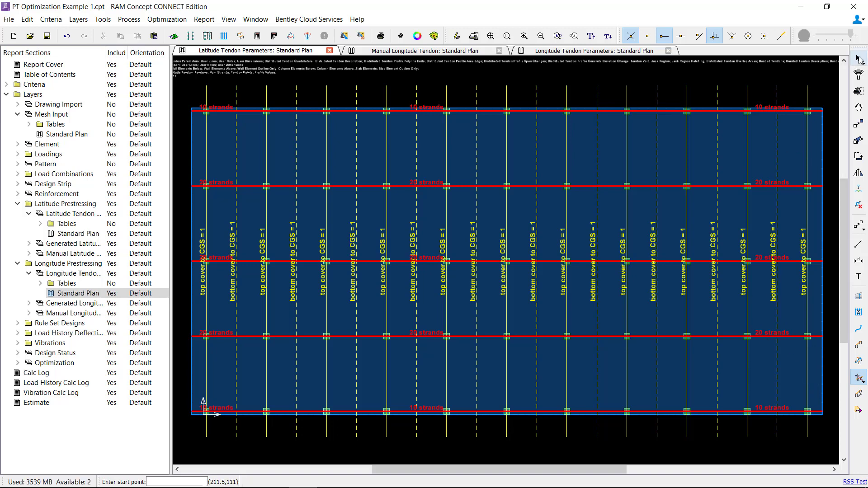
left_click(859, 60)
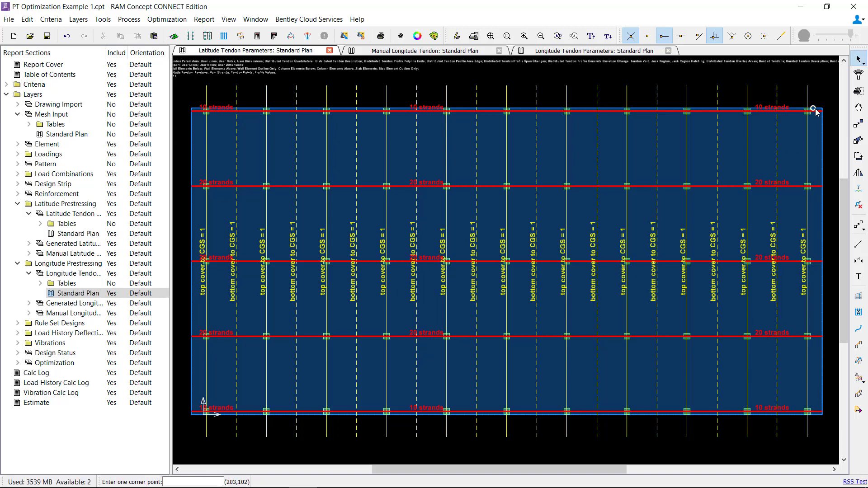
left_click(822, 96)
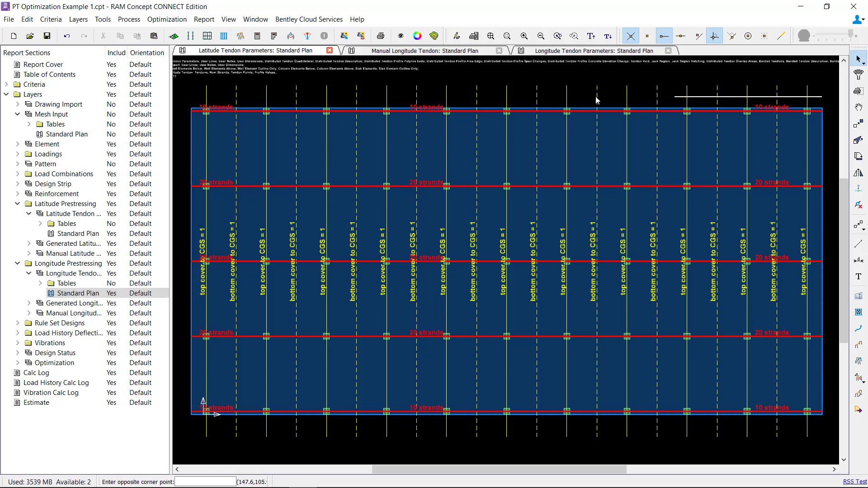
left_click(195, 80)
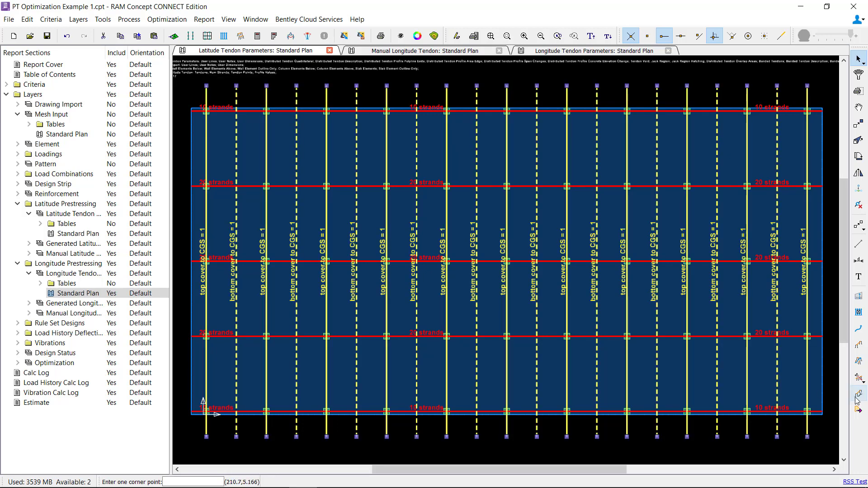
- Split the selected tendons with Split Profile Polylines along four horizontal lines across the slab
left_click(859, 378)
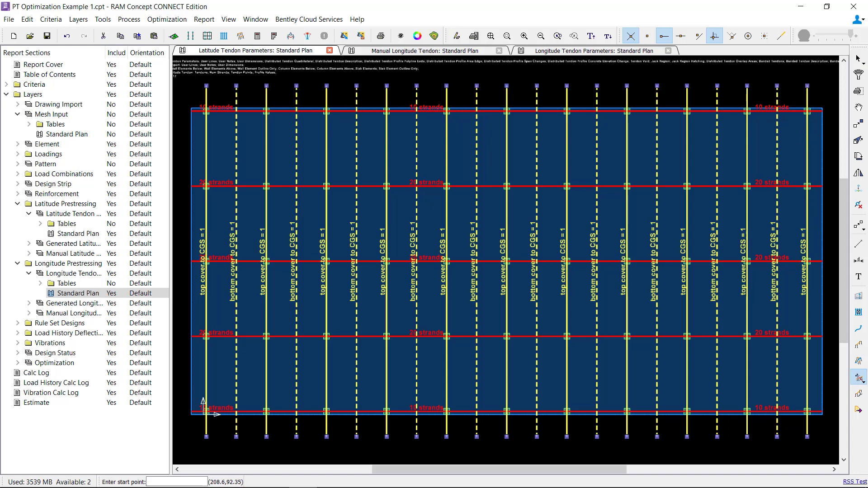
left_click(830, 137)
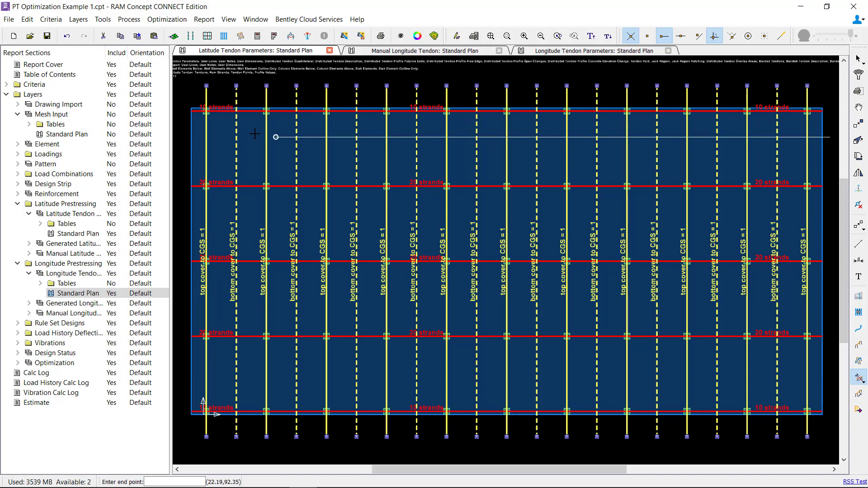
left_click(184, 137)
left_click(830, 220)
left_click(181, 219)
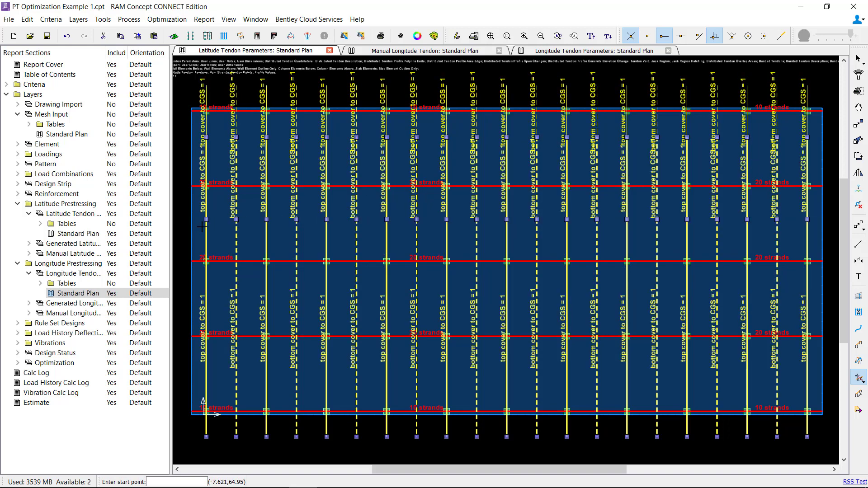
left_click(833, 303)
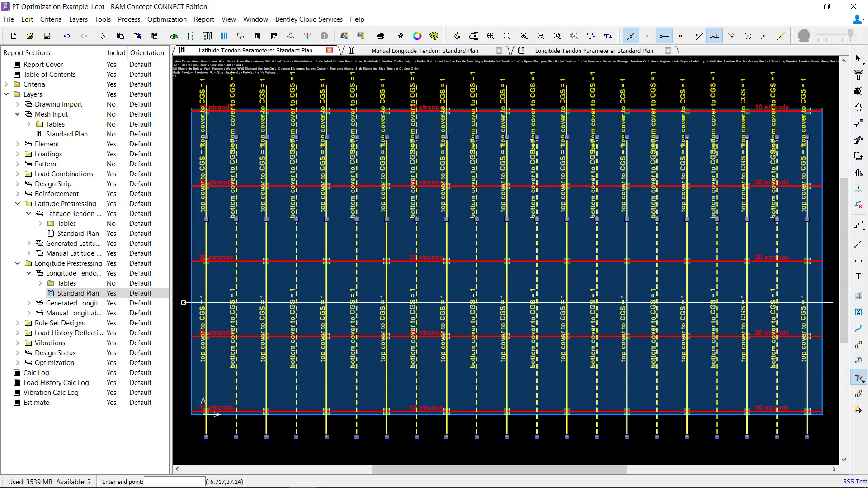
left_click(184, 302)
left_click(832, 375)
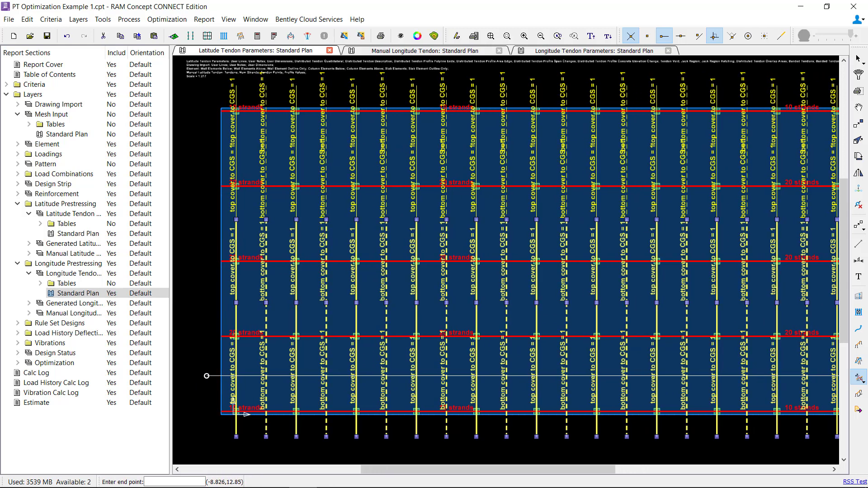
left_click(206, 376)
key("Escape")
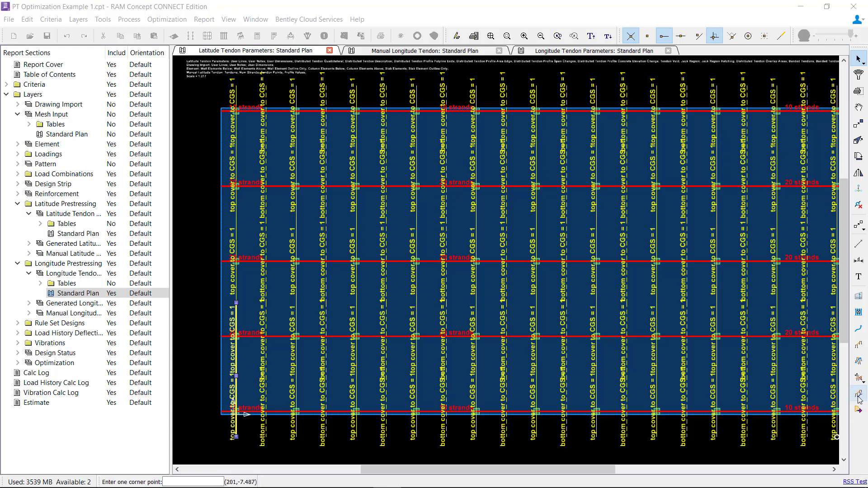
left_click(103, 19)
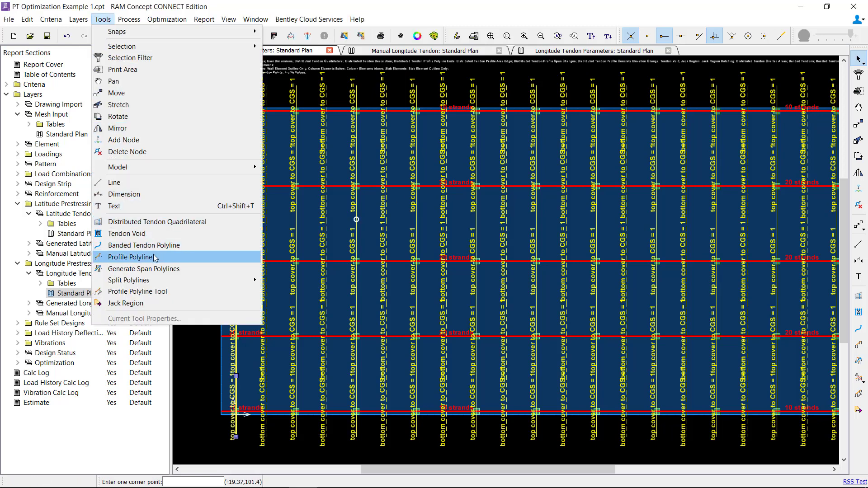
left_click(381, 13)
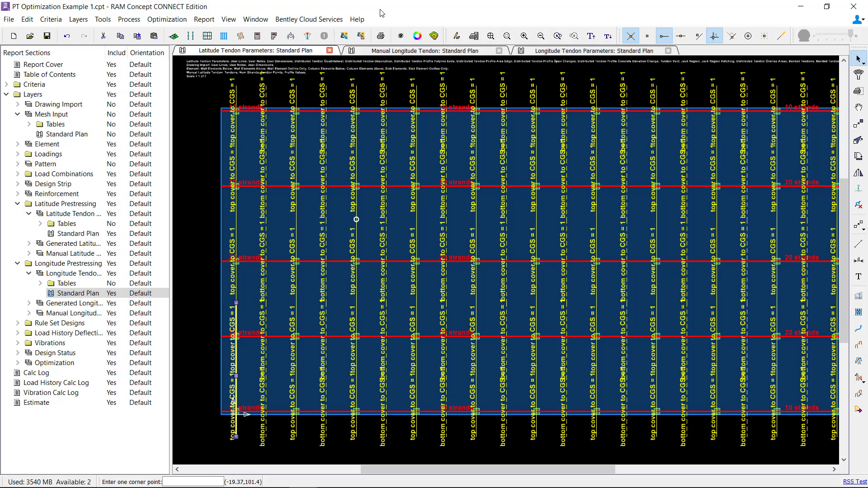
- Give all tendons Span profiles trimmed to the slab edge, then reopen the Profile Polyline Tool
left_click(213, 71)
scroll(406, 239, "down", 2)
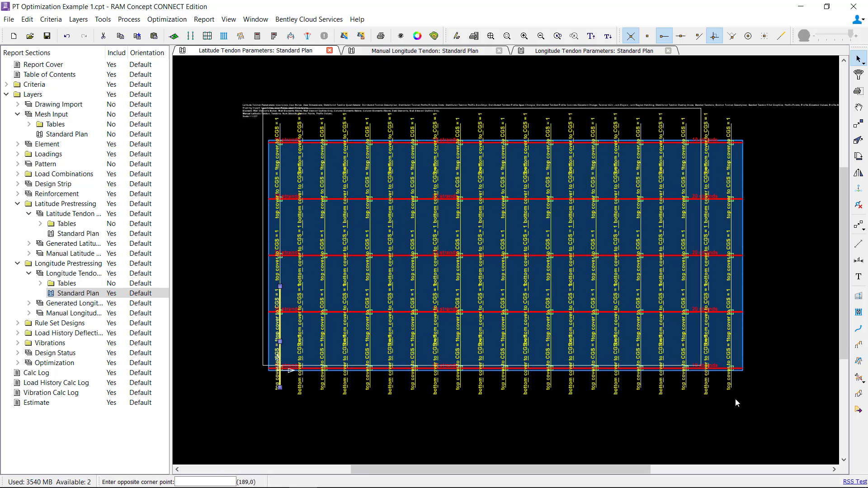
left_click(759, 406)
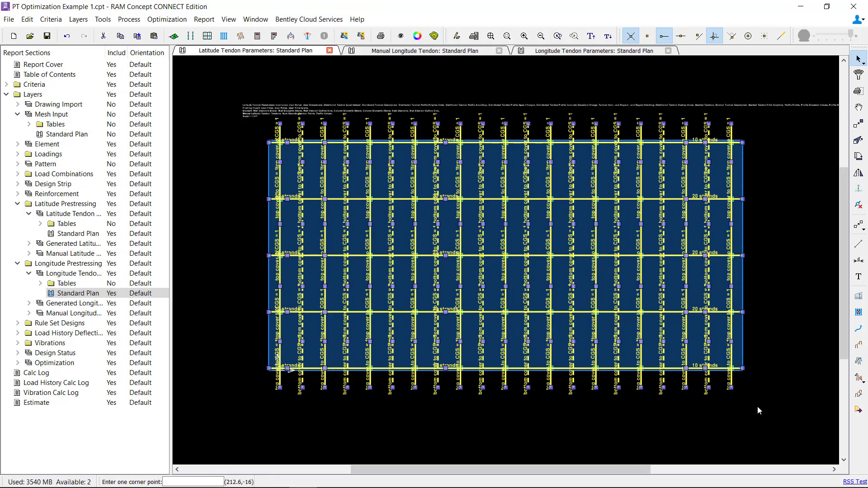
left_click(858, 394)
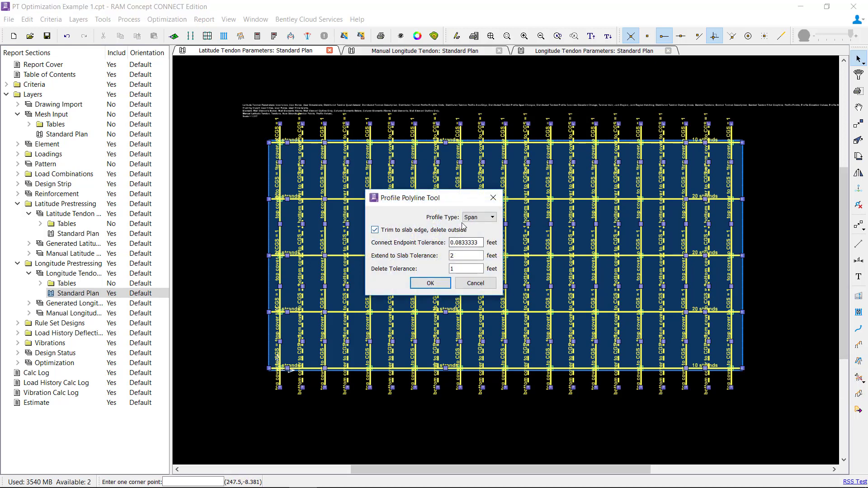
left_click(470, 218)
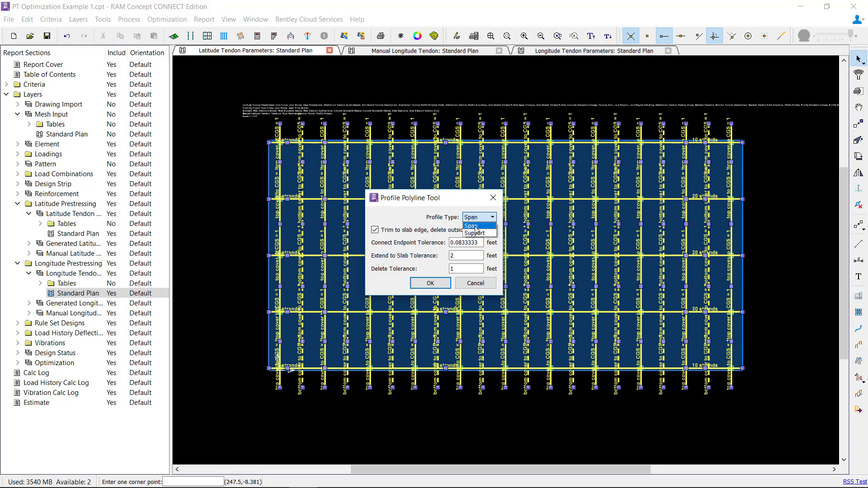
left_click(475, 226)
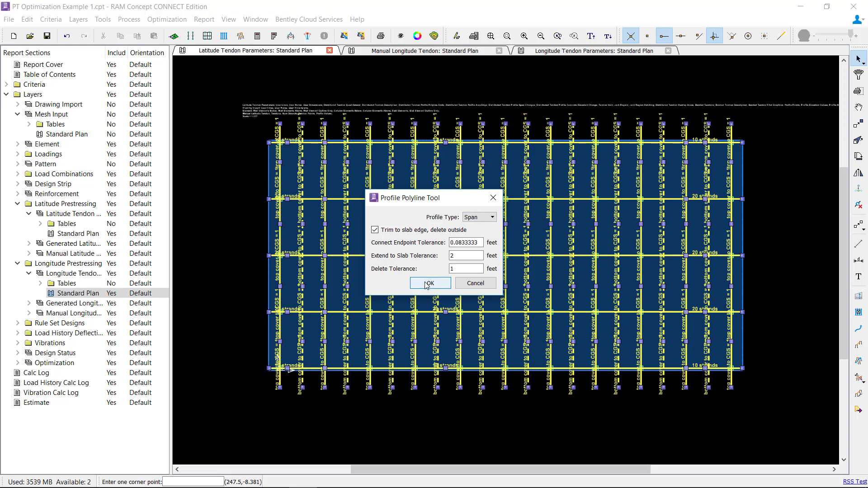
left_click(427, 283)
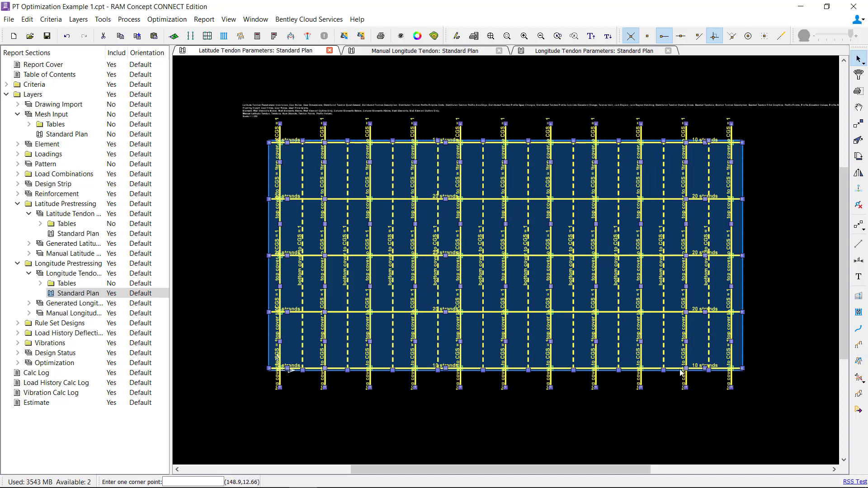
left_click(859, 396)
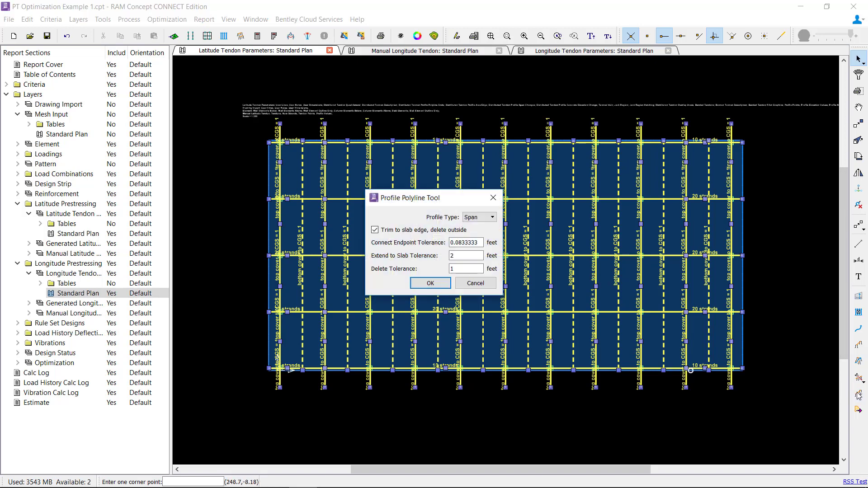